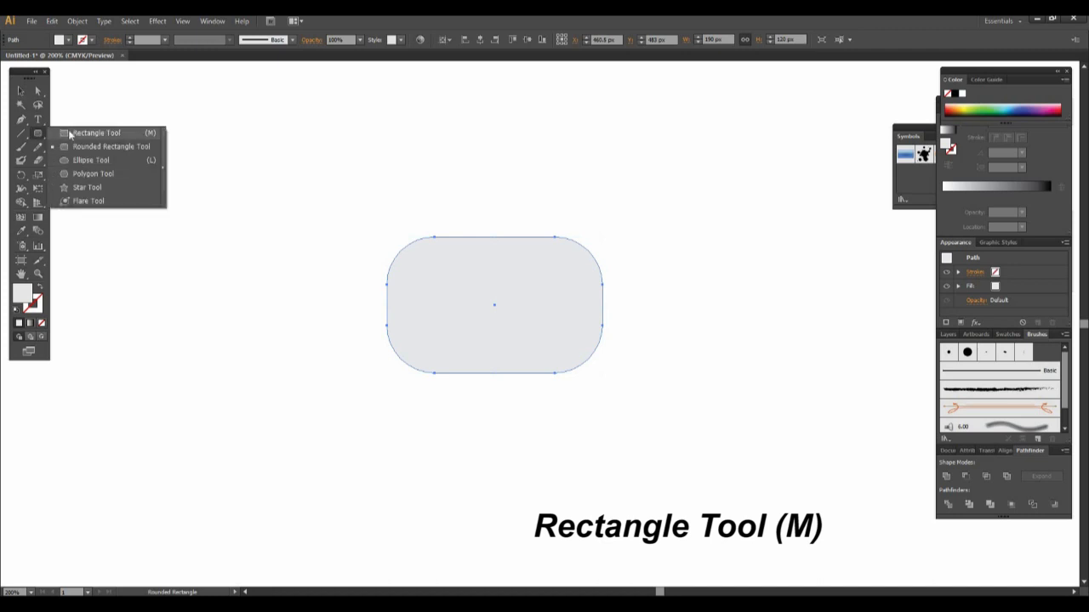
- Draw a rectangle about 288 px wide across the lower part of the rounded rectangle and subtract it from the shape
left_click_drag(349, 320, 677, 377)
key("v")
left_click_drag(368, 219, 613, 436)
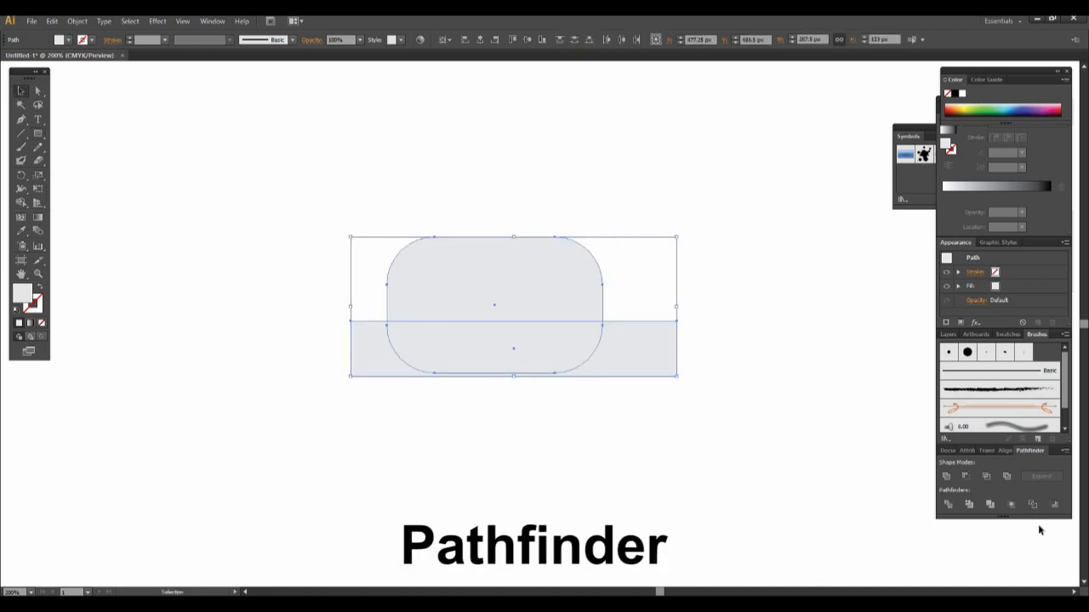
left_click(966, 476)
- Move the two bottom anchor points straight down until the round-topped shape is about 122 px high
left_click(37, 91)
left_click_drag(672, 365, 362, 312)
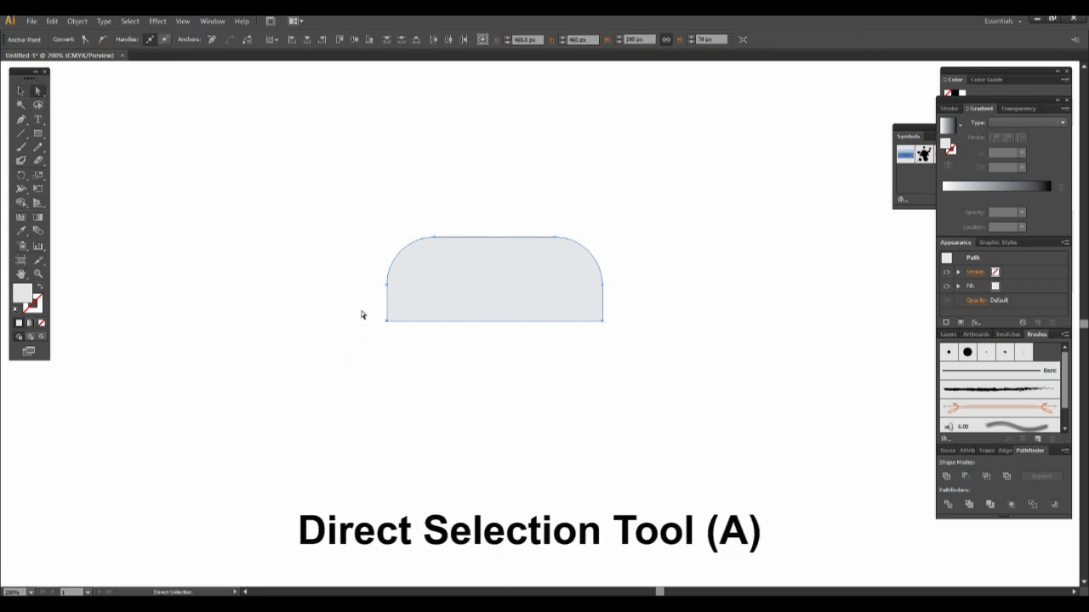
key("Down")
key("Down")
key("Down")
key("Down")
key("Down")
key("Down")
key("Down")
key("Down")
key("Down")
key("Down")
key("Down")
key("Down")
key("Down")
key("Down")
key("Down")
key("Down")
key("Down")
key("Down")
key("Down")
key("Down")
key("Down")
key("Down")
key("Down")
key("Down")
key("Down")
key("Down")
key("Down")
key("Down")
key("Down")
key("Down")
key("Down")
key("Down")
key("Down")
key("Down")
key("Down")
key("Down")
key("Down")
key("Down")
key("Down")
key("Down")
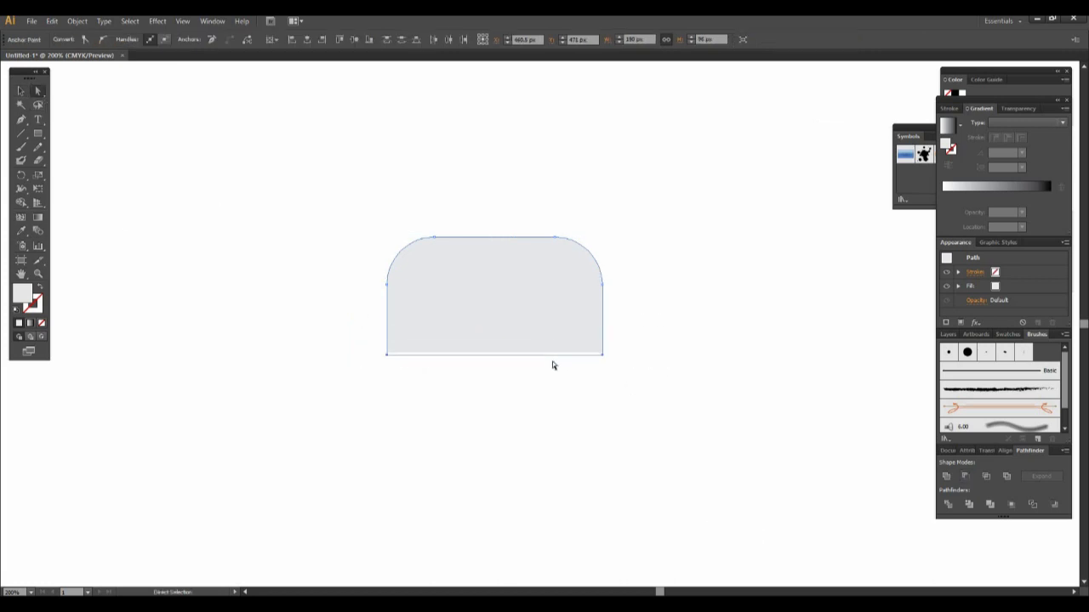
key("Up")
left_click(21, 91)
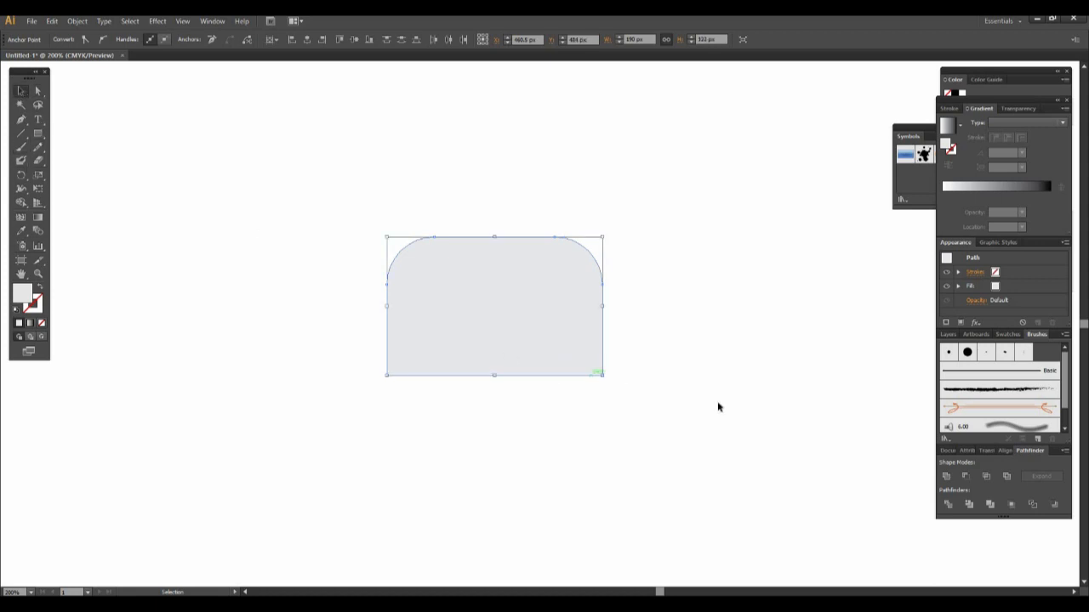
left_click(716, 406)
- Duplicate the round-topped shape about 110 px to its left, undoing the stray move of the copy
left_click(493, 354)
left_click_drag(492, 355, 366, 357)
left_click_drag(371, 361, 671, 380)
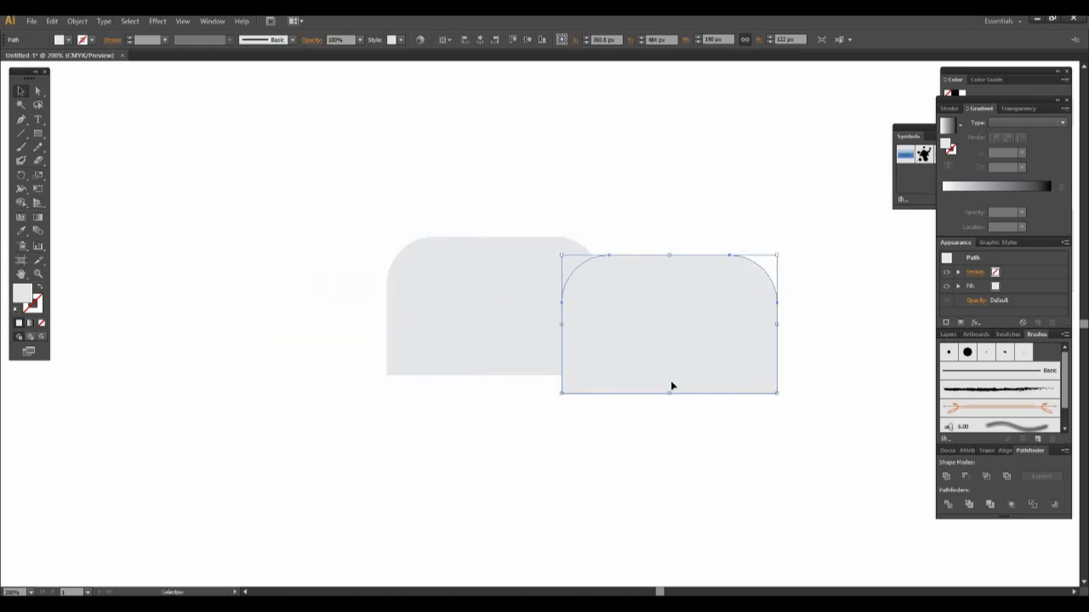
key("ctrl+z")
- Remove the part of the copy outside the original body with Shape Builder, keeping the overlapping arch as a separate door shape
left_click_drag(671, 430, 238, 202)
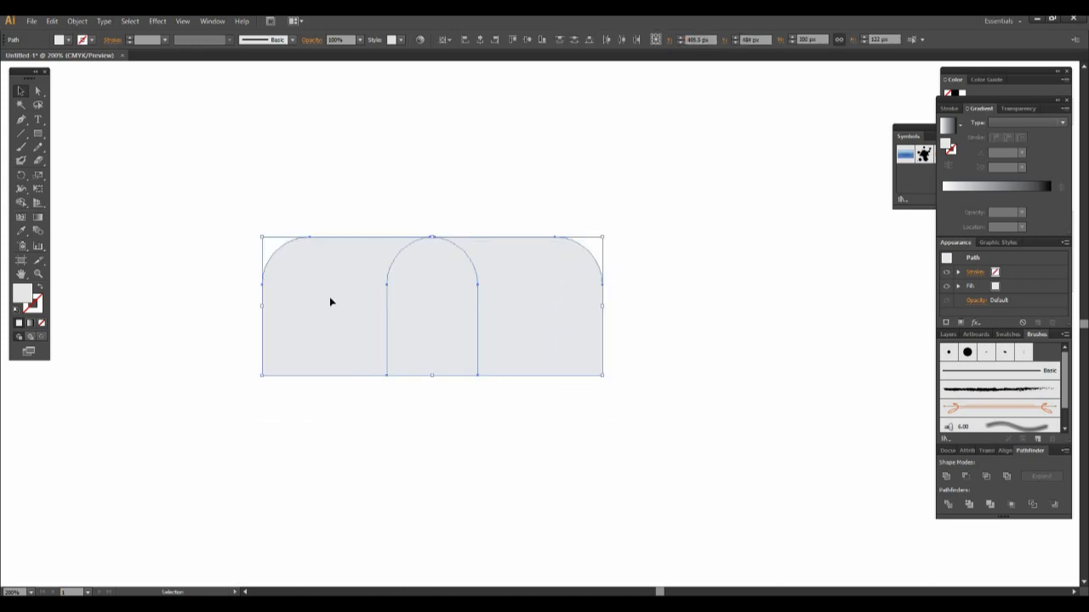
key("shift+m")
left_click(21, 203)
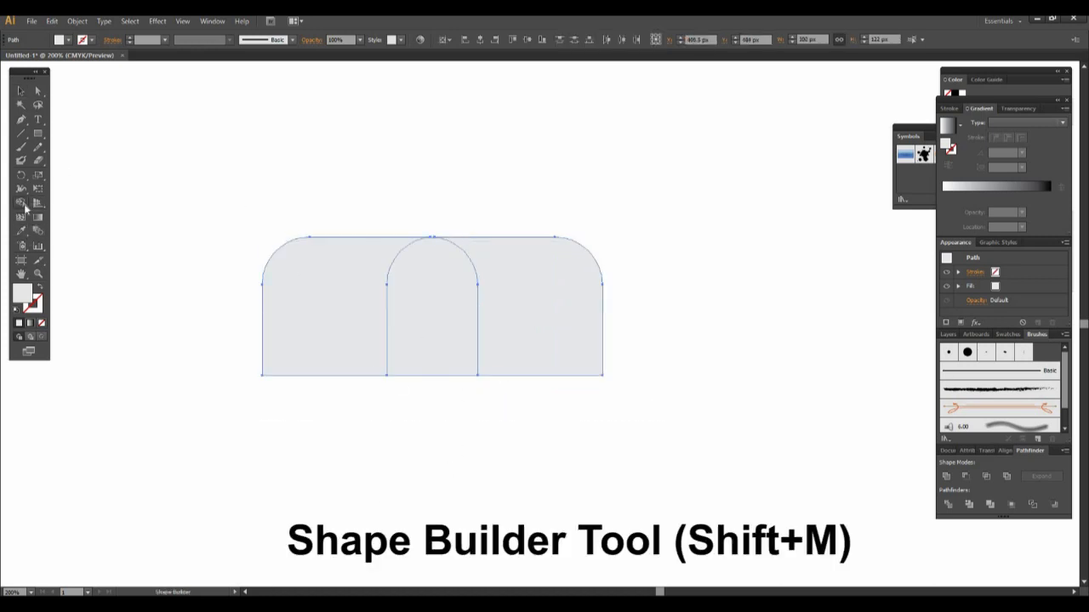
left_click(325, 305, "alt")
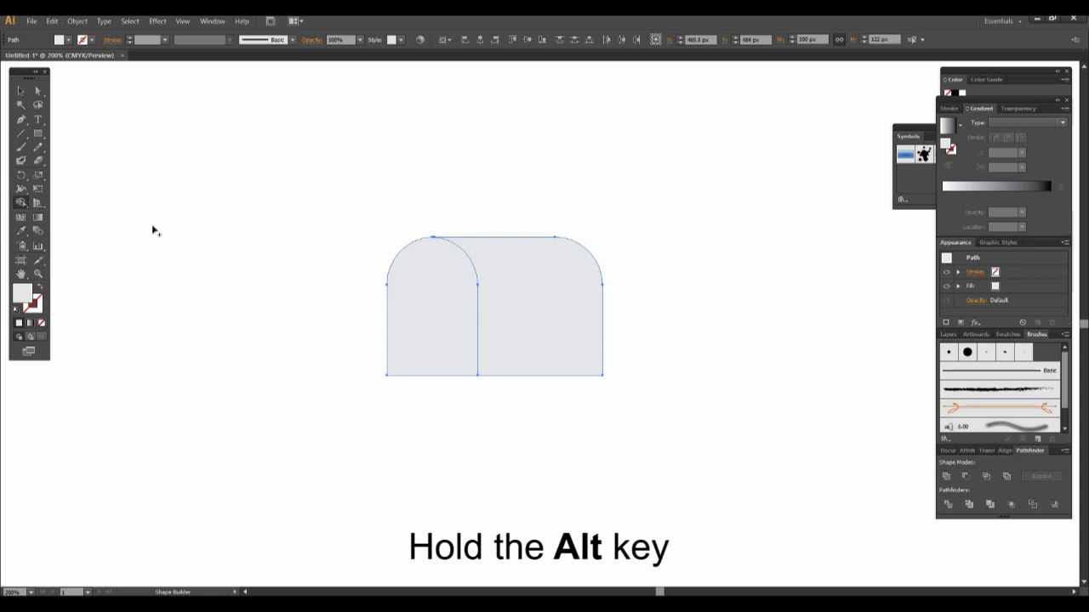
left_click(21, 90)
left_click(440, 311)
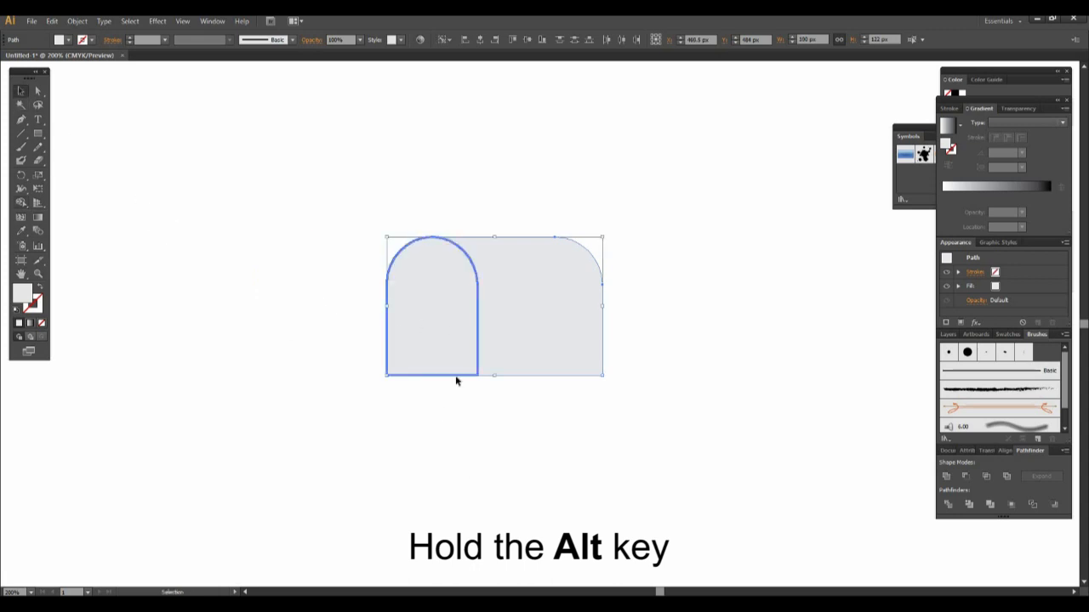
key("a")
key("v")
left_click(452, 429)
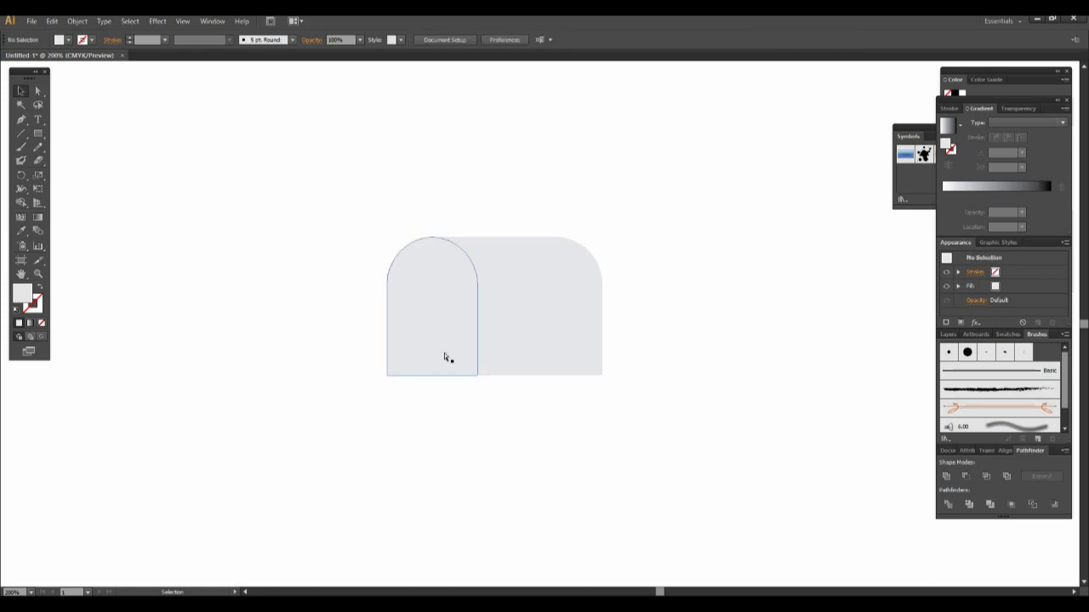
- Fill the arched door shape with the dark blue swatch
left_click(444, 352)
left_click(67, 39)
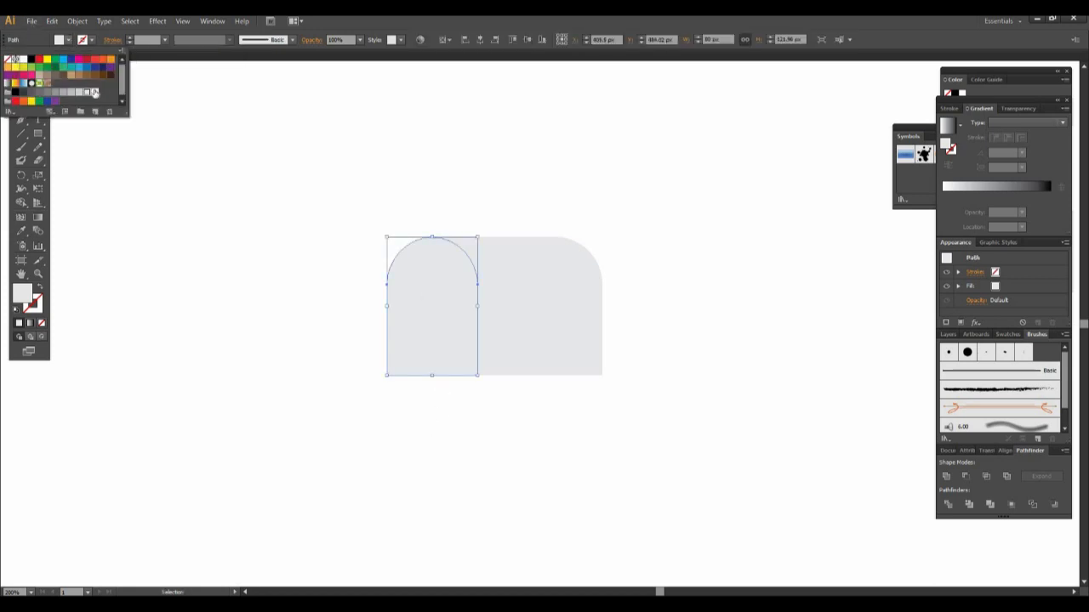
left_click(95, 67)
left_click(465, 461)
left_click(466, 461)
- Duplicate the dark blue door and offset the copy about 8 px horizontally to its left
left_click(434, 358)
key("a")
key("ctrl+c")
key("ctrl+f")
mouse_move(423, 359)
left_mouse_down()
mouse_move(406, 360)
mouse_move(419, 361)
left_mouse_up()
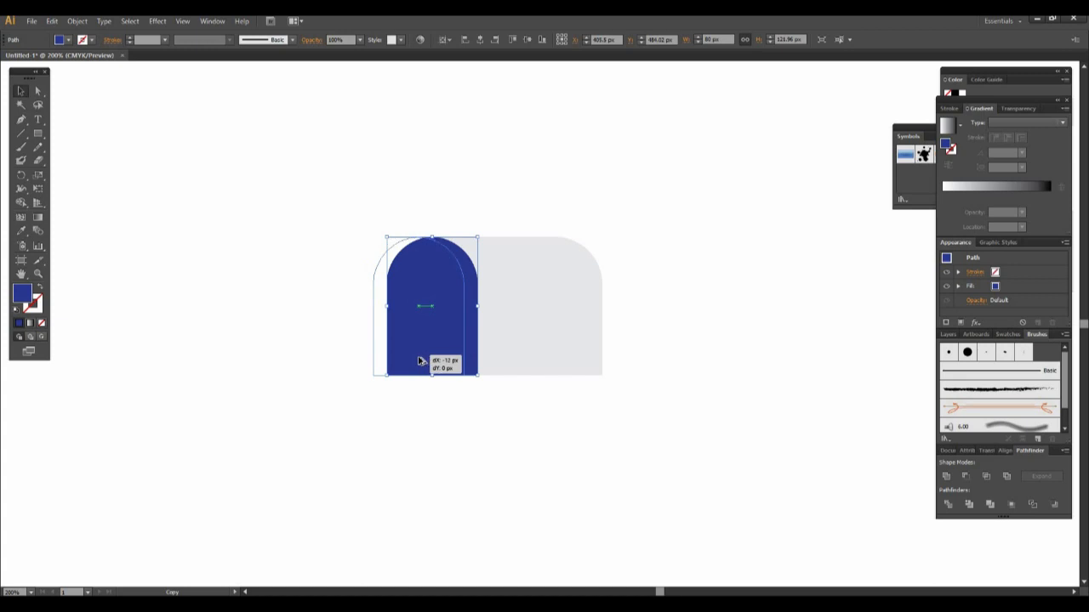
left_click_drag(418, 360, 422, 361)
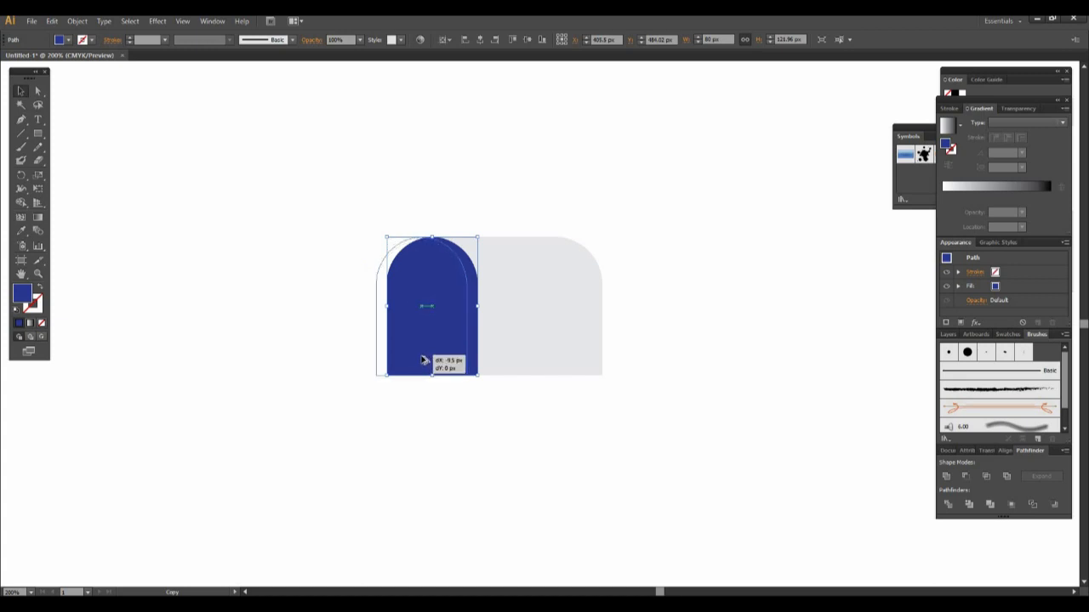
left_click_drag(422, 361, 426, 360)
left_click(448, 443)
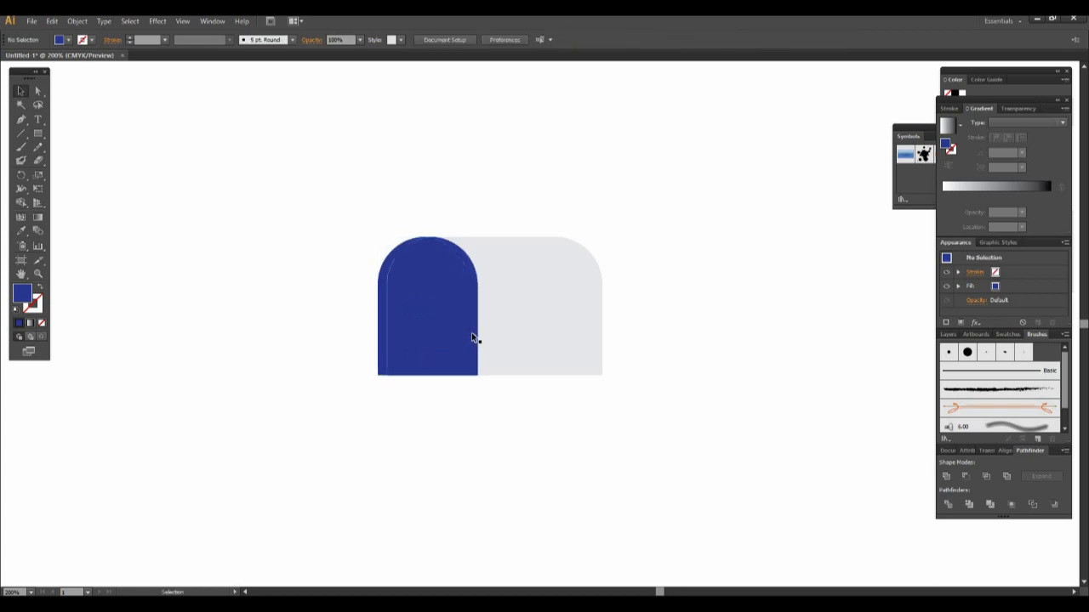
- Select both door copies and remove their overlapping region with Shape Builder, leaving a thin curved rim beside the door
left_click(474, 337)
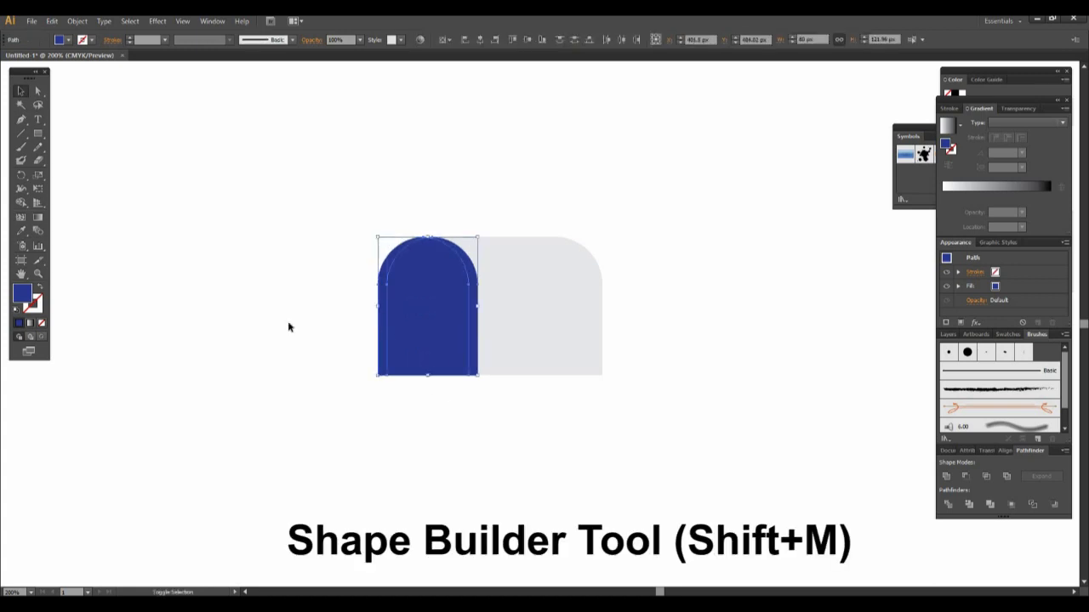
left_click(21, 202)
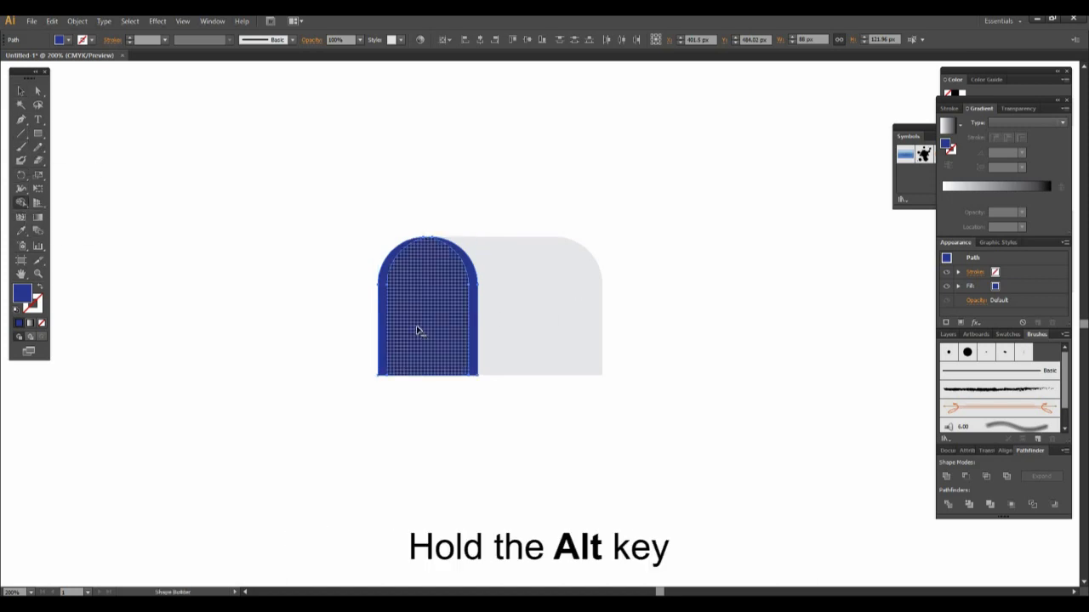
left_click(417, 330, "alt")
left_click(21, 91)
left_click(282, 369)
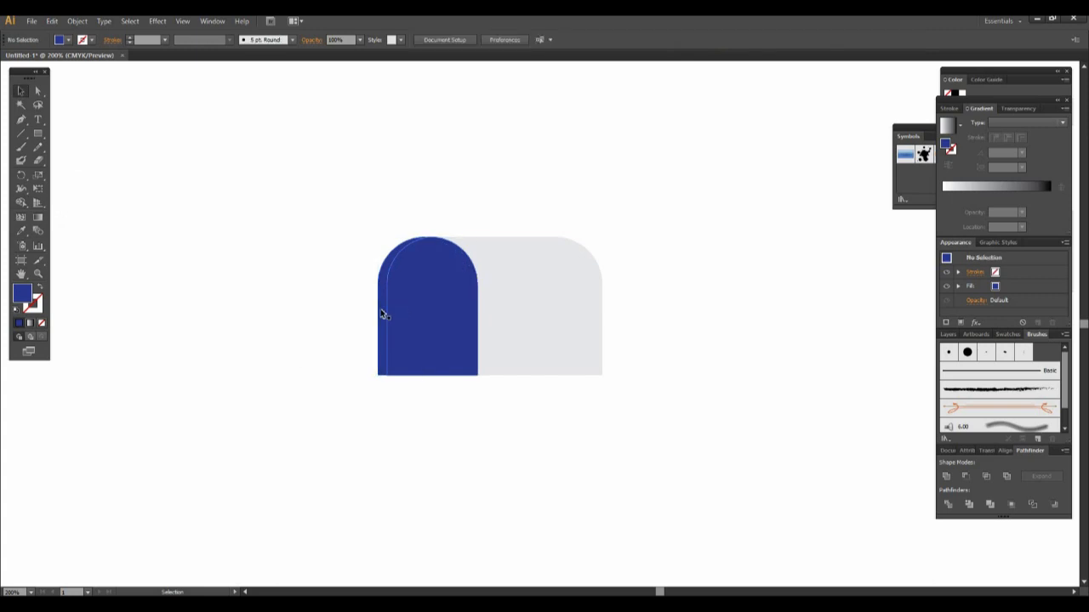
- Fill the thin curved rim along the door's outer left edge with the lighter blue swatch
left_click(382, 312)
left_click(68, 41)
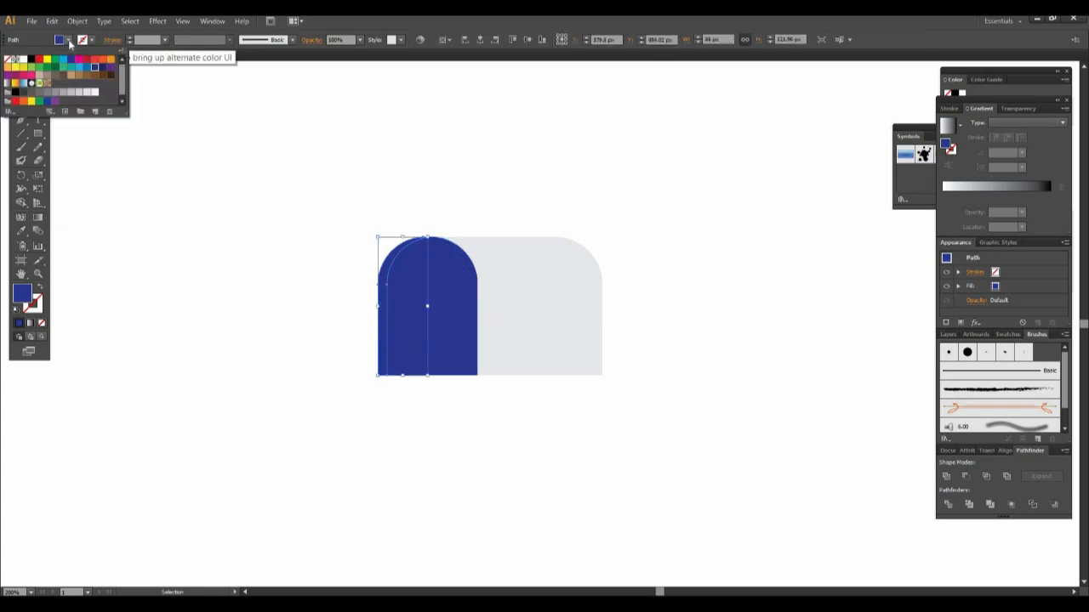
left_click(86, 67)
left_click(406, 481)
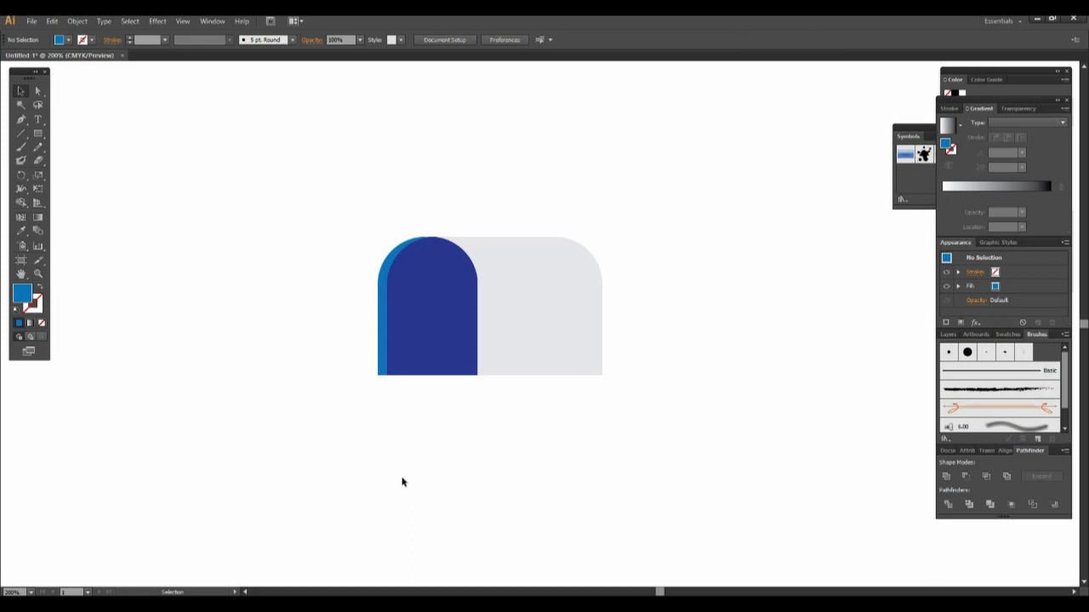
- Draw a base bar about 198 by 11.5 px under the mailbox and fill it with the C=100 M=100 Y=25 K=25 swatch
left_click_drag(37, 134, 85, 132)
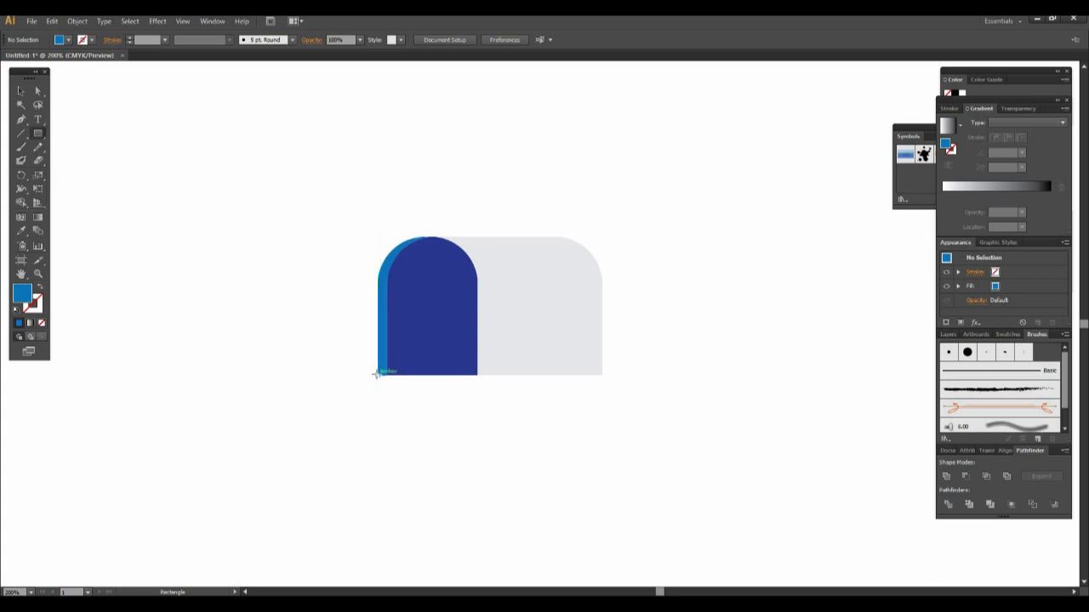
left_click_drag(378, 374, 602, 389)
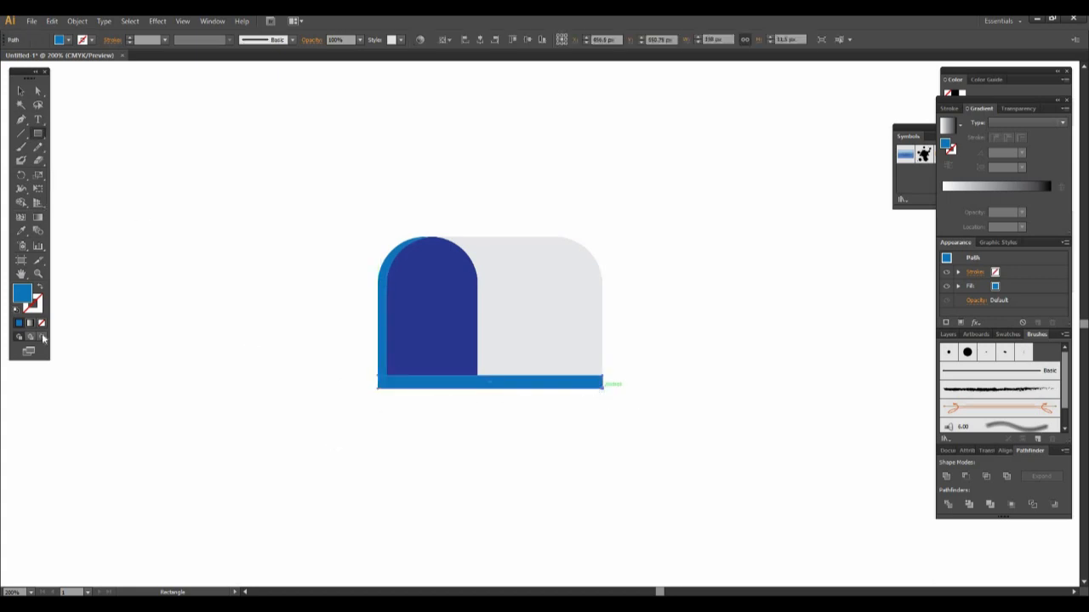
left_click(69, 40)
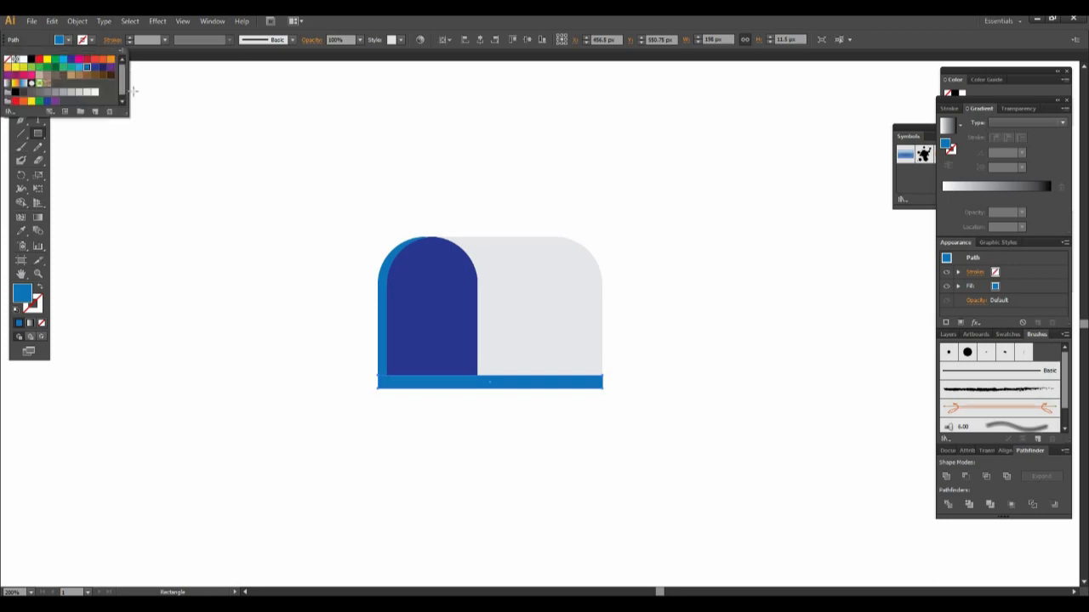
left_click(102, 71)
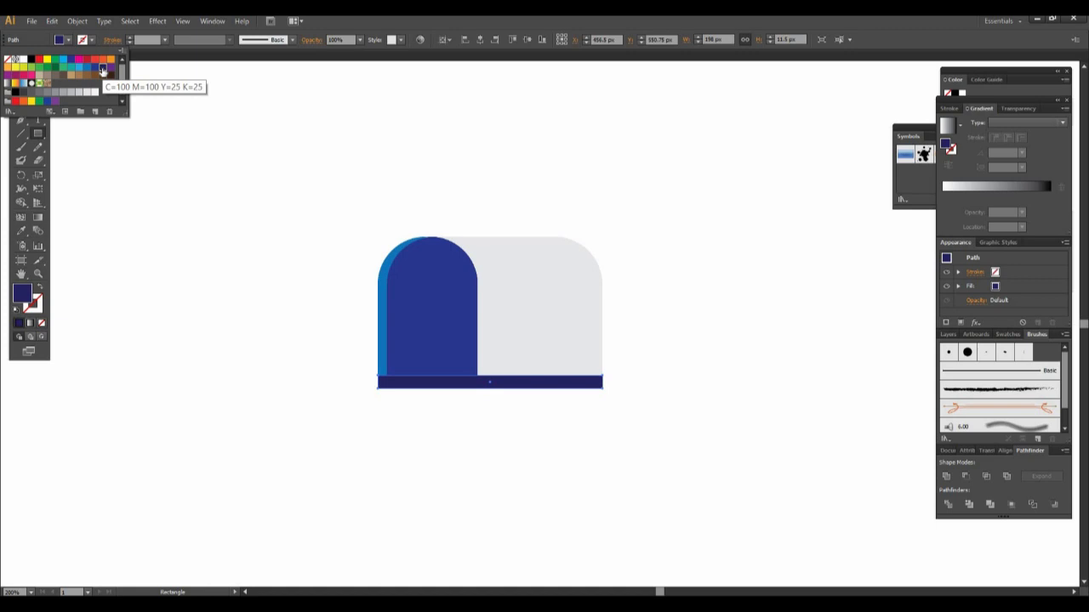
key("v")
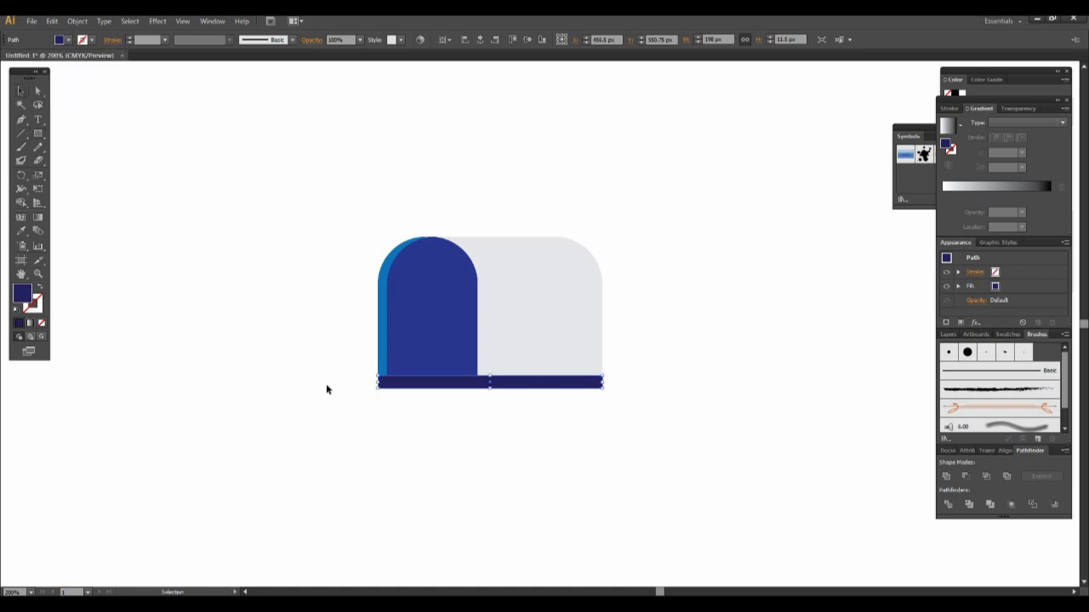
left_click(503, 488)
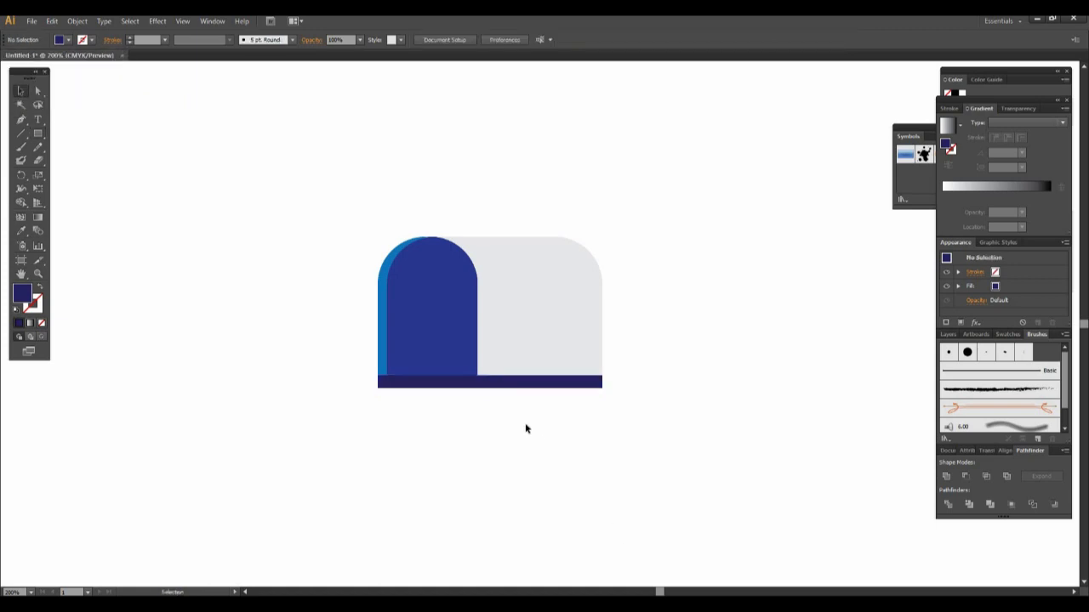
- Draw a navy post rectangle about 19 px wide and 135.5 px high beneath the center of the base bar
left_click(494, 390)
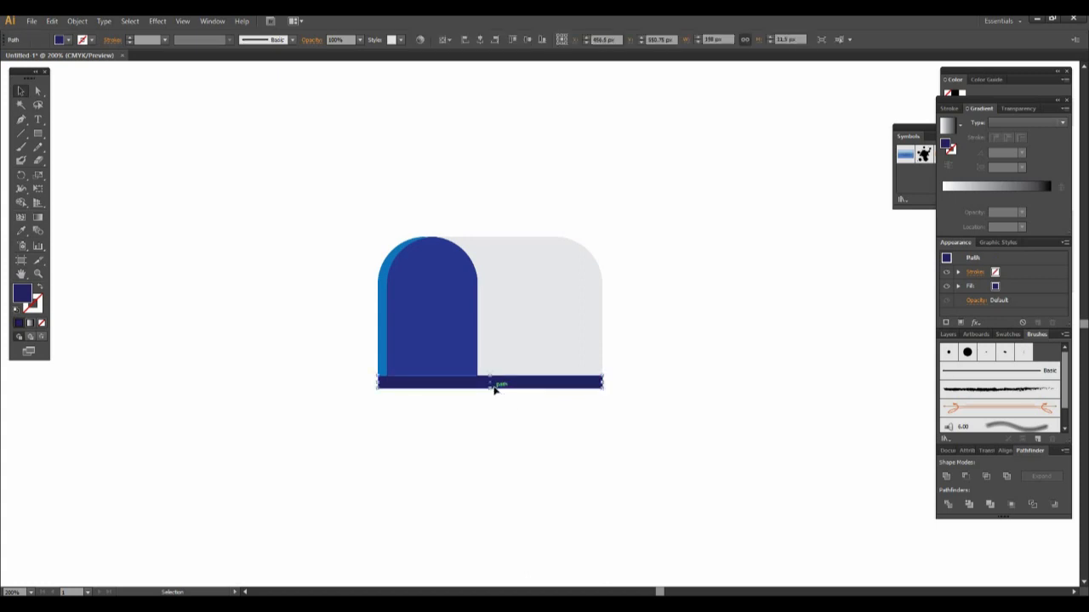
left_click(38, 133)
mouse_move(477, 389)
left_mouse_down()
mouse_move(518, 539)
mouse_move(500, 542)
left_mouse_up()
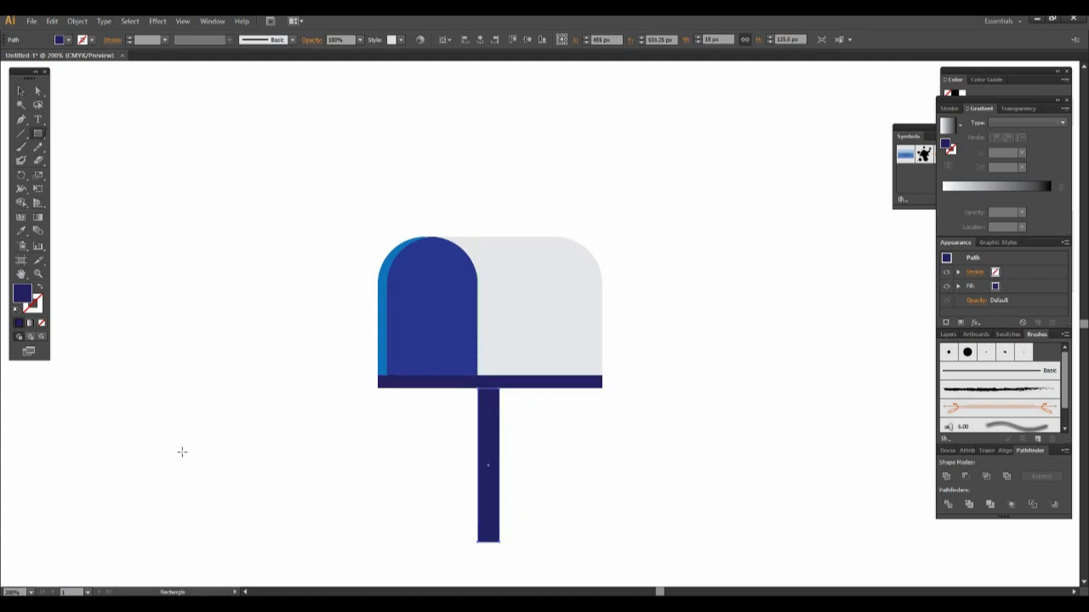
left_click(581, 493)
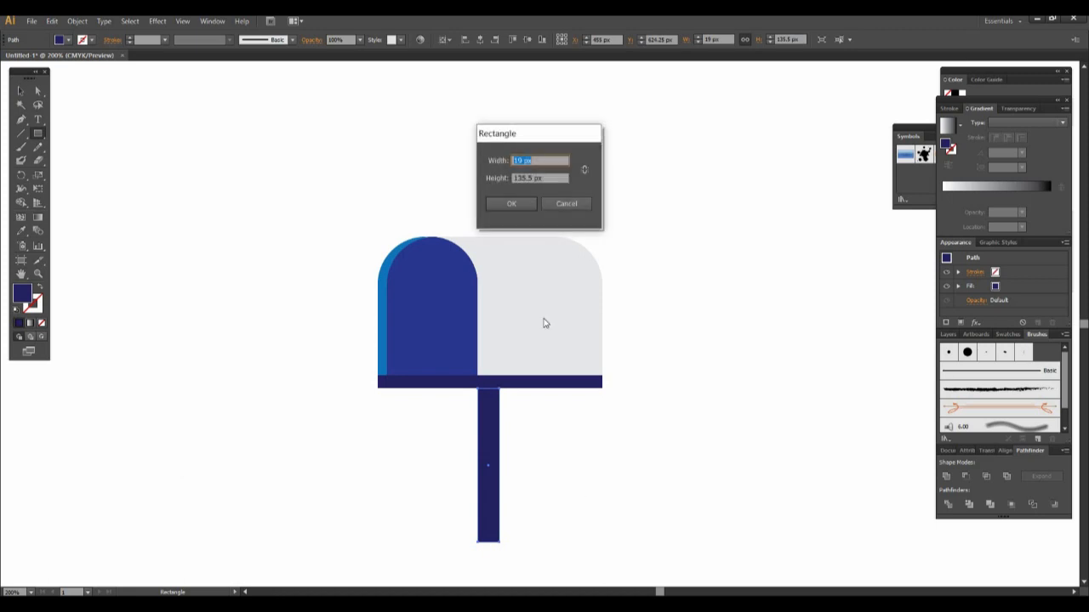
left_click(566, 207)
key("v")
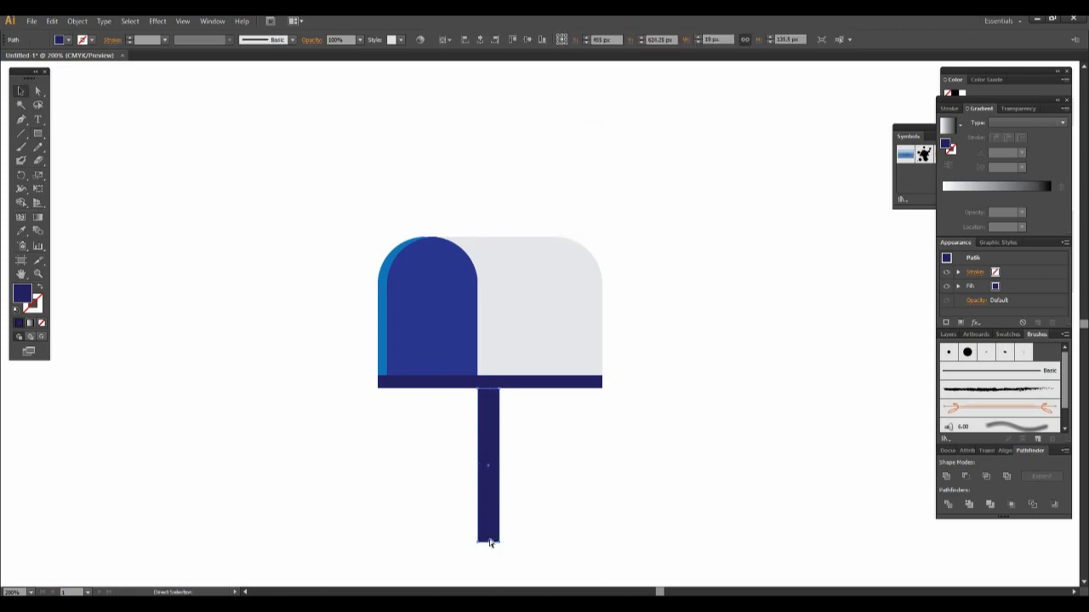
- Duplicate the post in place and shorten the copy to a strip about 8 px high directly under the base bar
key("ctrl+c")
key("ctrl+f")
left_click_drag(488, 540, 492, 397)
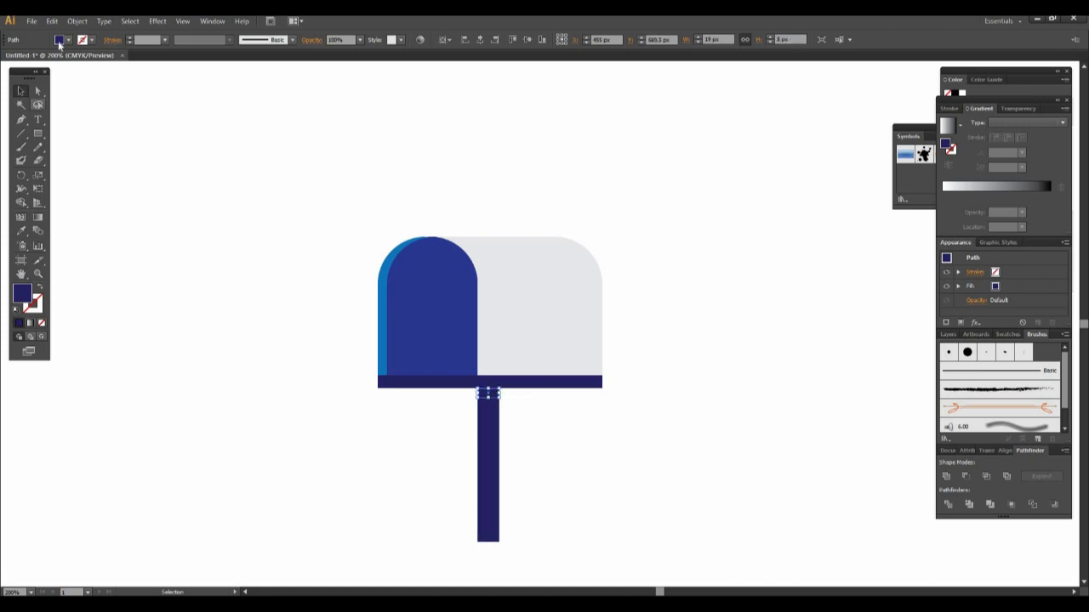
- Fill the small strip on top of the post with a darker navy and reduce its height to about 4 px
double_click(23, 294)
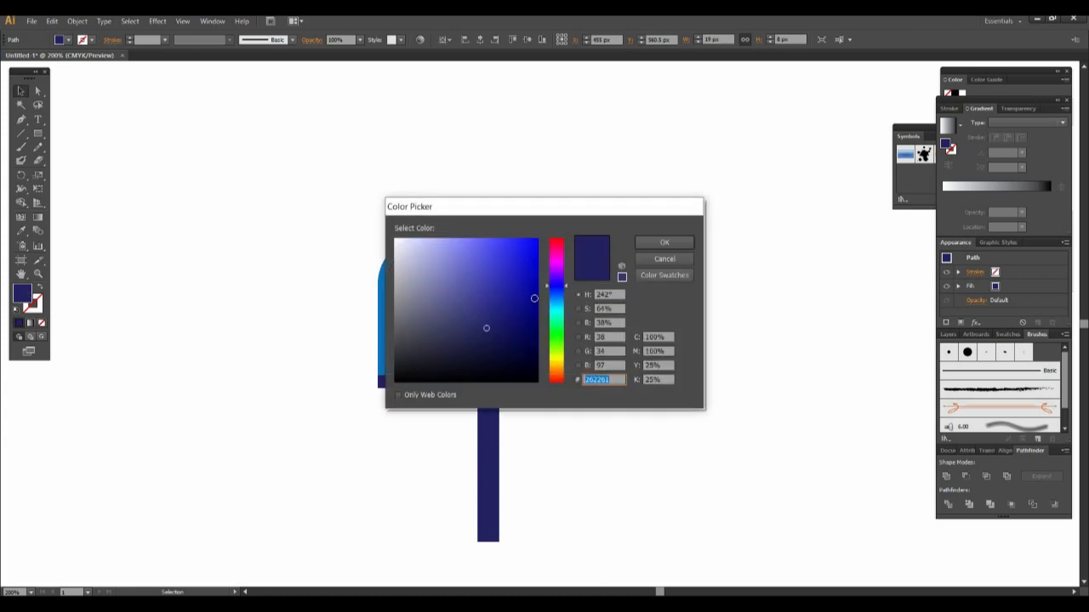
left_click(529, 348)
left_click(662, 244)
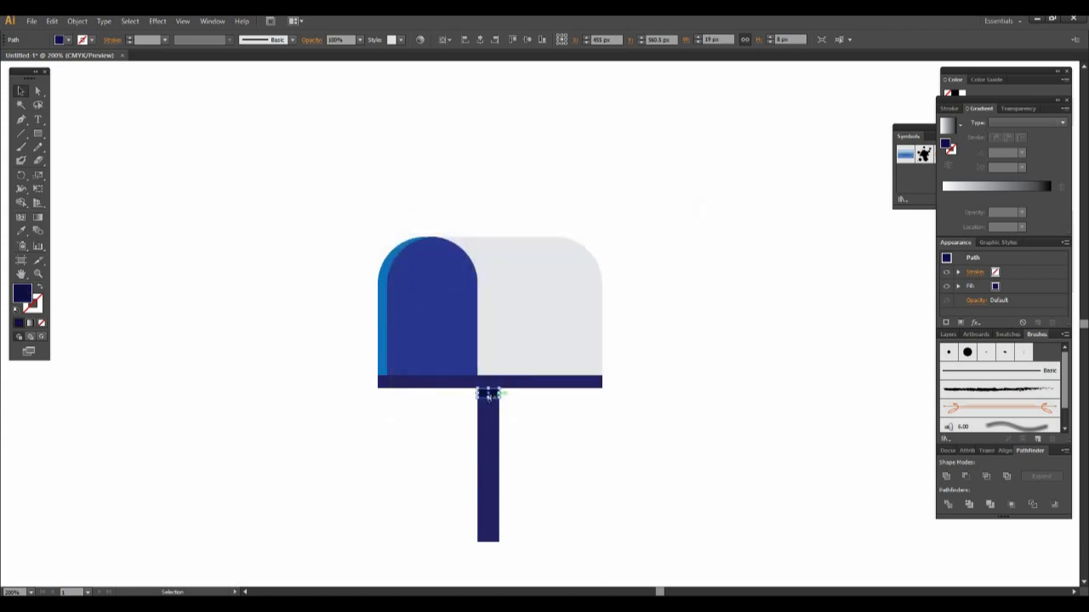
left_click_drag(488, 397, 489, 394)
left_click(580, 423)
- Duplicate the dark strip and reshape the copy into a vertical shadow about 8 px wide along the post's right edge, spanning its full height
left_click(495, 392)
key("ctrl+c")
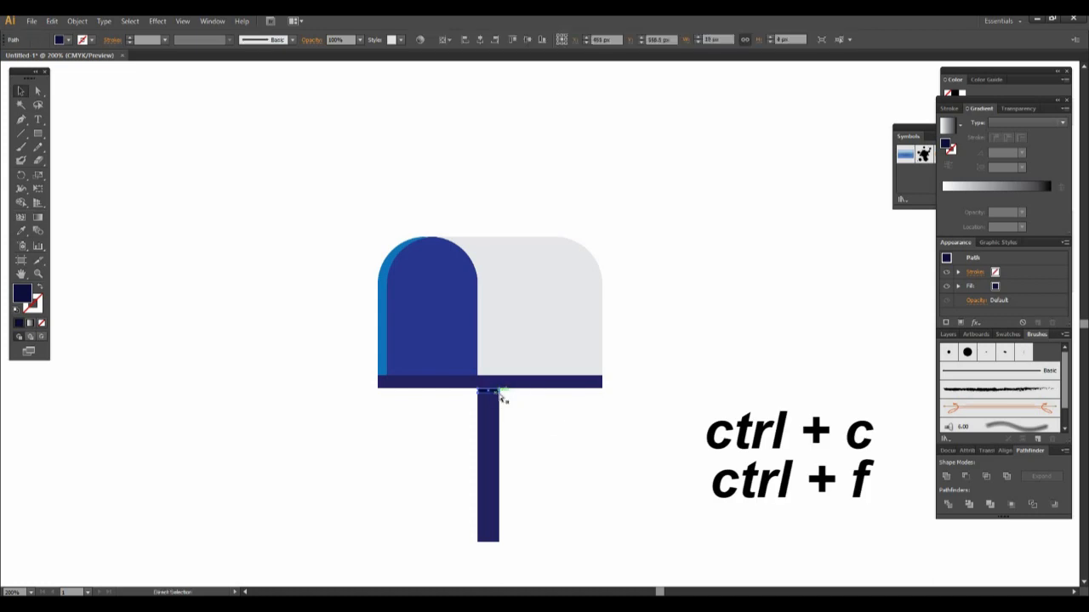
key("ctrl+f")
left_click_drag(478, 392, 494, 478)
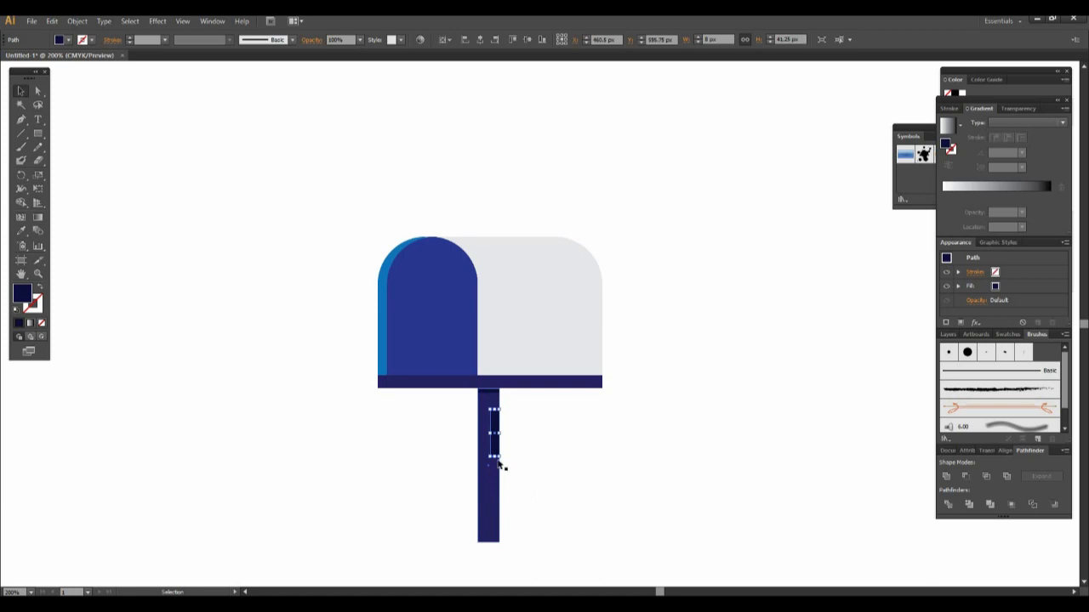
left_click_drag(494, 409, 492, 388)
left_click_drag(494, 458, 494, 542)
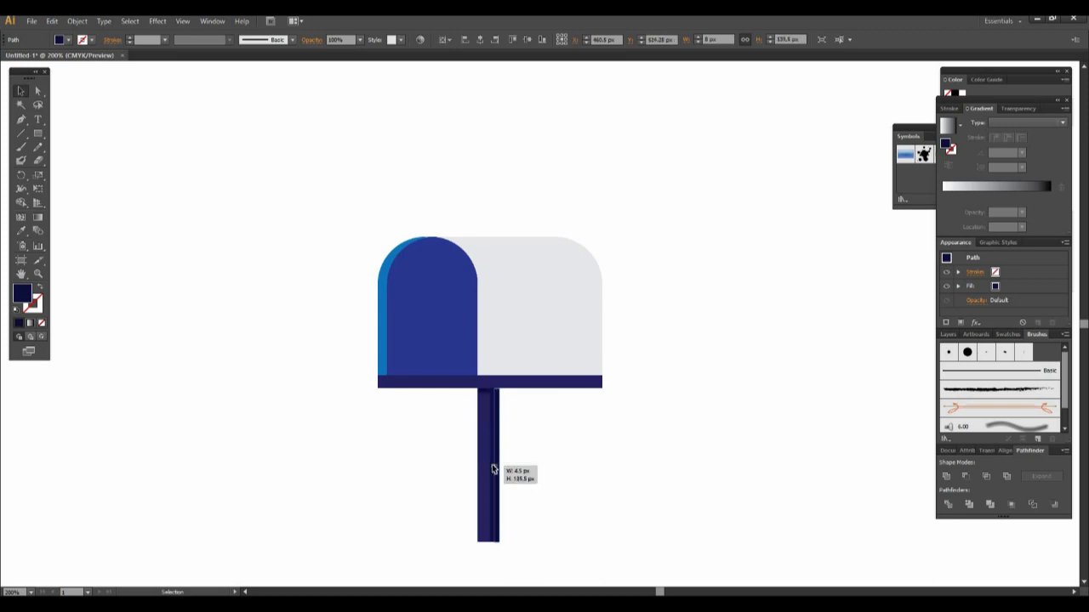
- Draw a navy circle about 10 px across on the light grey mailbox body, right of the blue door
left_click(526, 486)
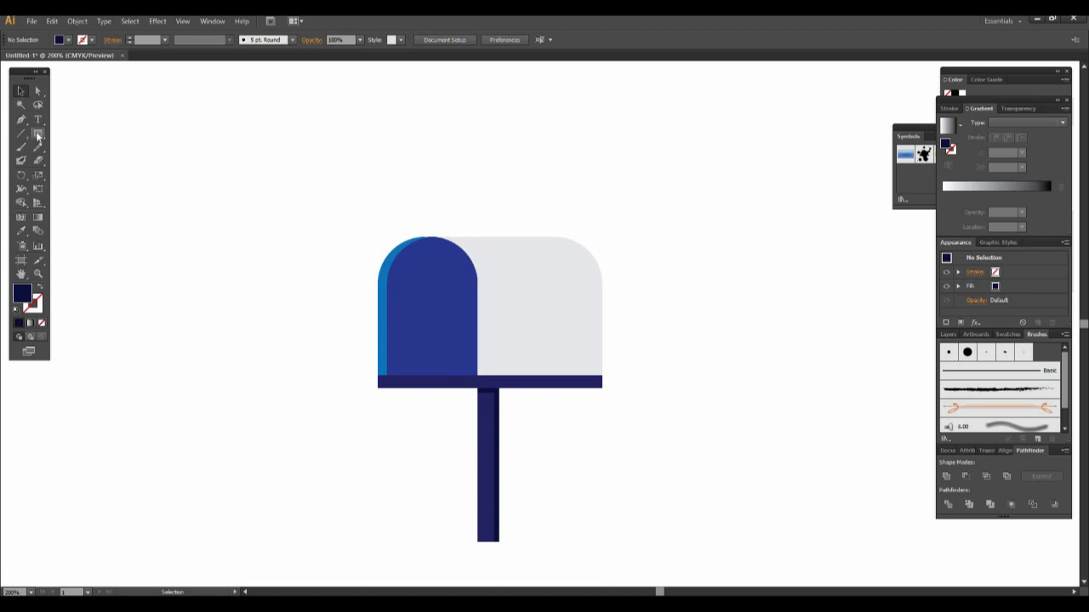
left_click_drag(38, 137, 119, 160)
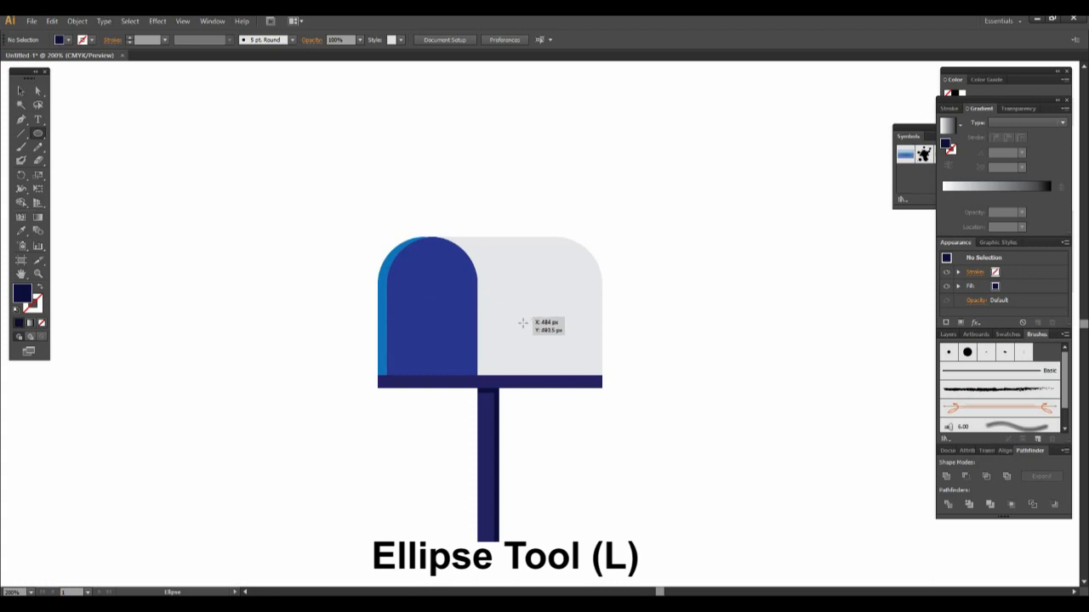
mouse_move(521, 324)
left_mouse_down()
mouse_move(535, 337)
mouse_move(529, 307)
left_mouse_up()
key("v")
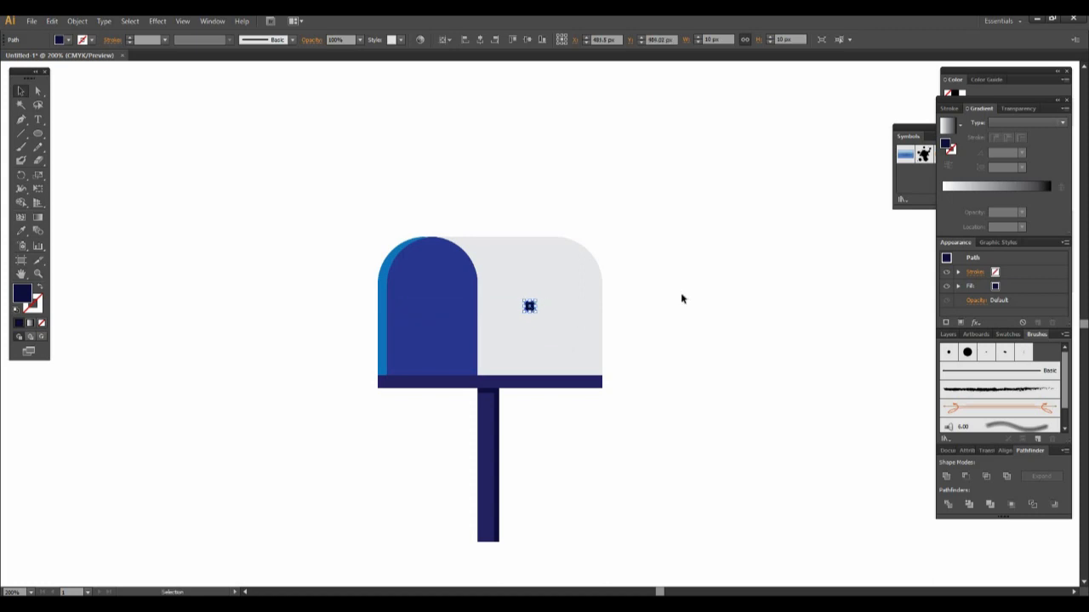
left_click(681, 294)
- Draw a thin navy flagpole about 5 px wide and 88.5 px high, rising from the small circle to above the mailbox
left_click_drag(38, 134, 62, 134)
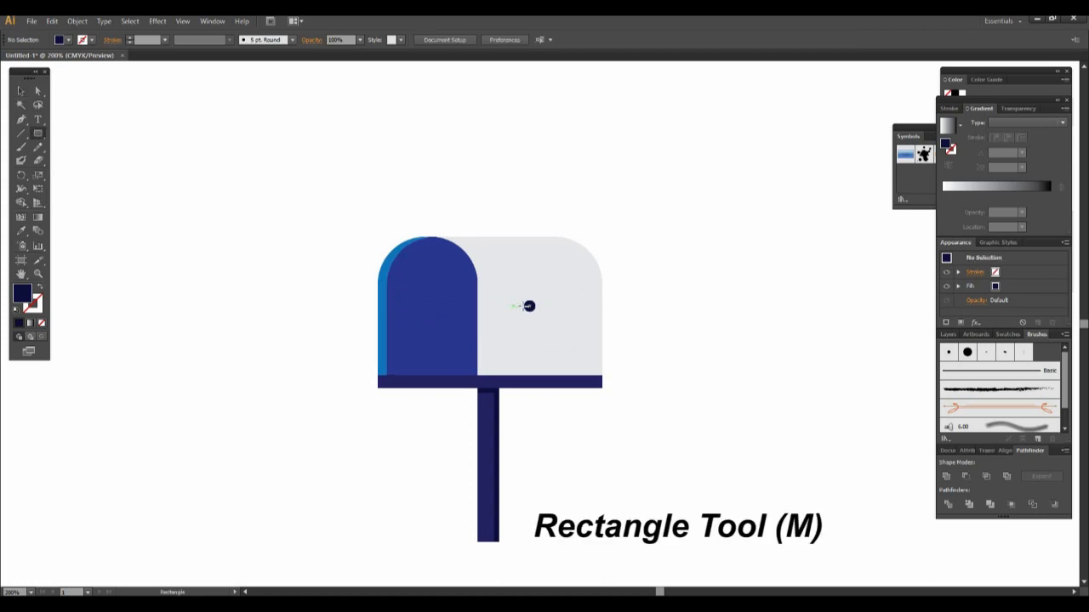
left_click_drag(529, 306, 527, 205)
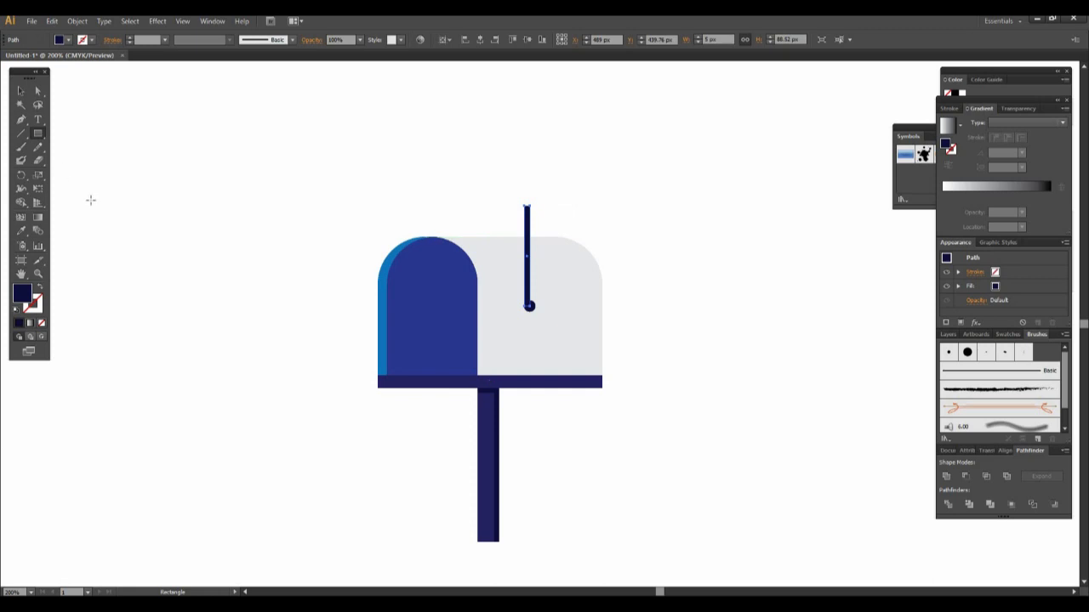
left_click(20, 91)
left_click(705, 221)
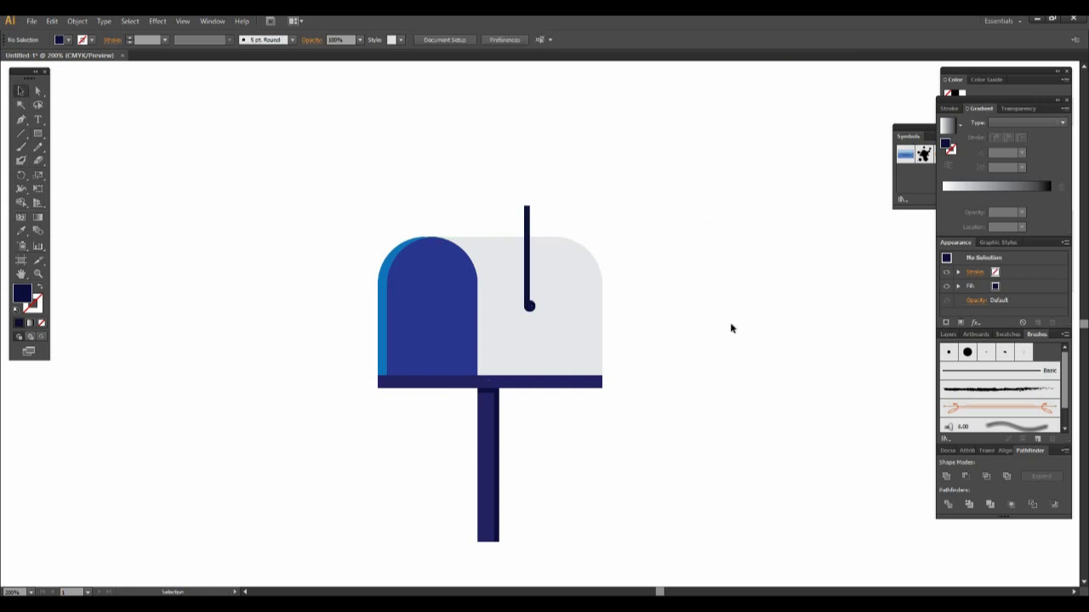
- Draw a small navy flag rectangle about 20 px wide at the top of the pole, extending to the right
left_click(38, 133)
left_click_drag(525, 205, 547, 218)
left_click(21, 90)
- Fill the flag, its pole and the pivot circle together with dark red
left_click(533, 309, "shift")
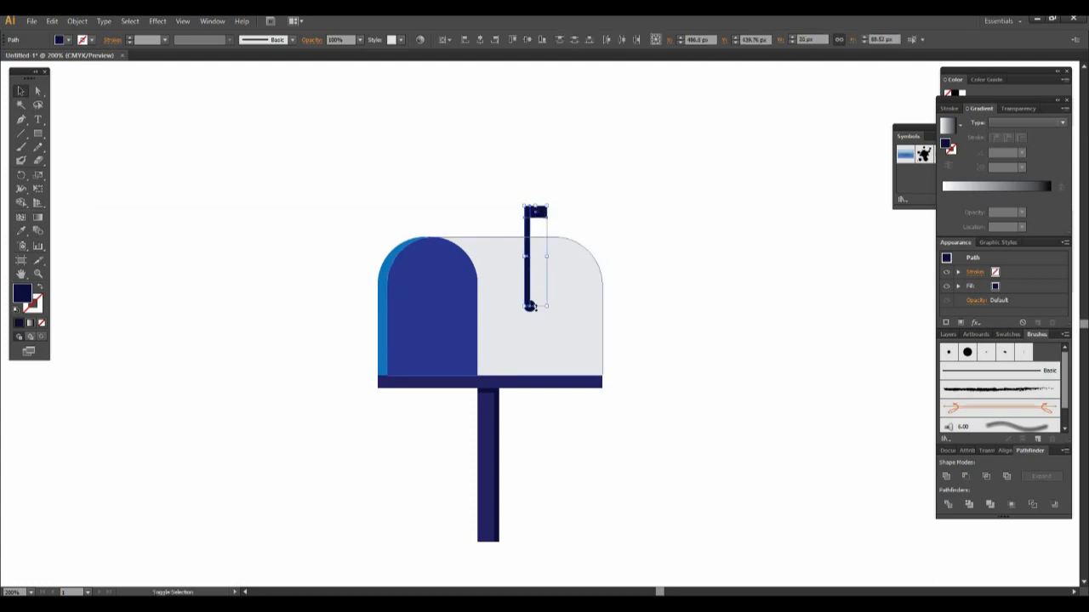
left_click(69, 40)
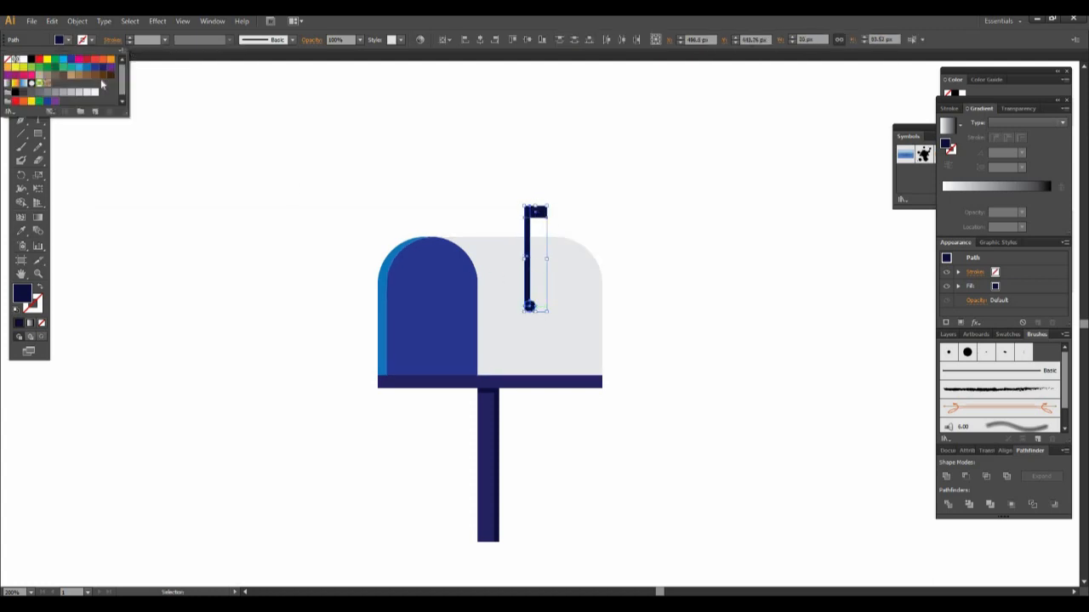
left_click(96, 63)
left_click(674, 226)
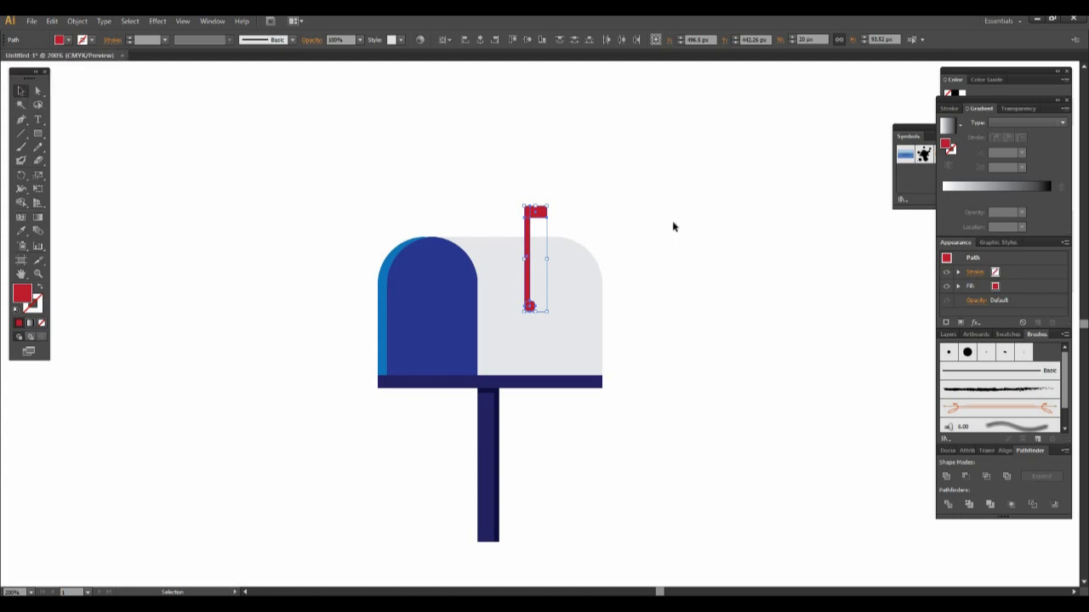
left_click(709, 420)
- Draw a white letter rectangle about 75 px wide and 37.5 px high across the lower part of the blue door
left_click(38, 133)
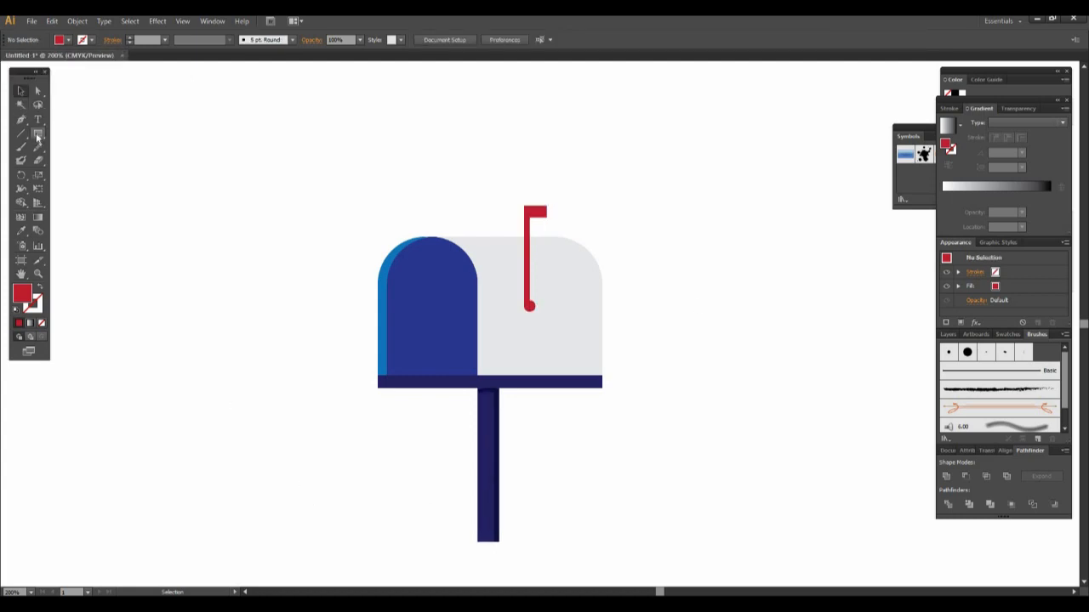
left_click(68, 40)
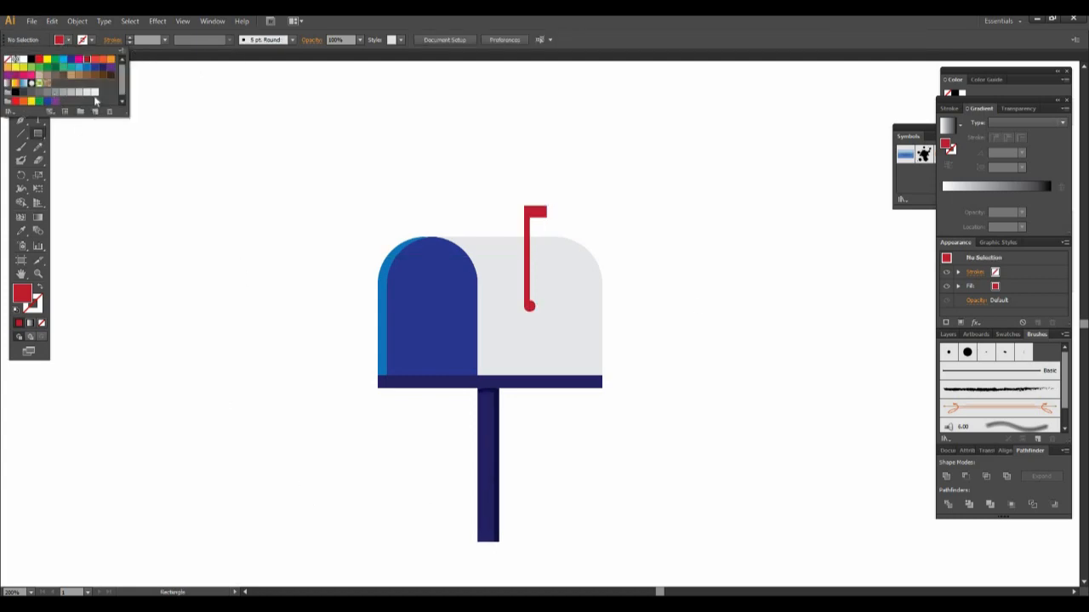
left_click(94, 91)
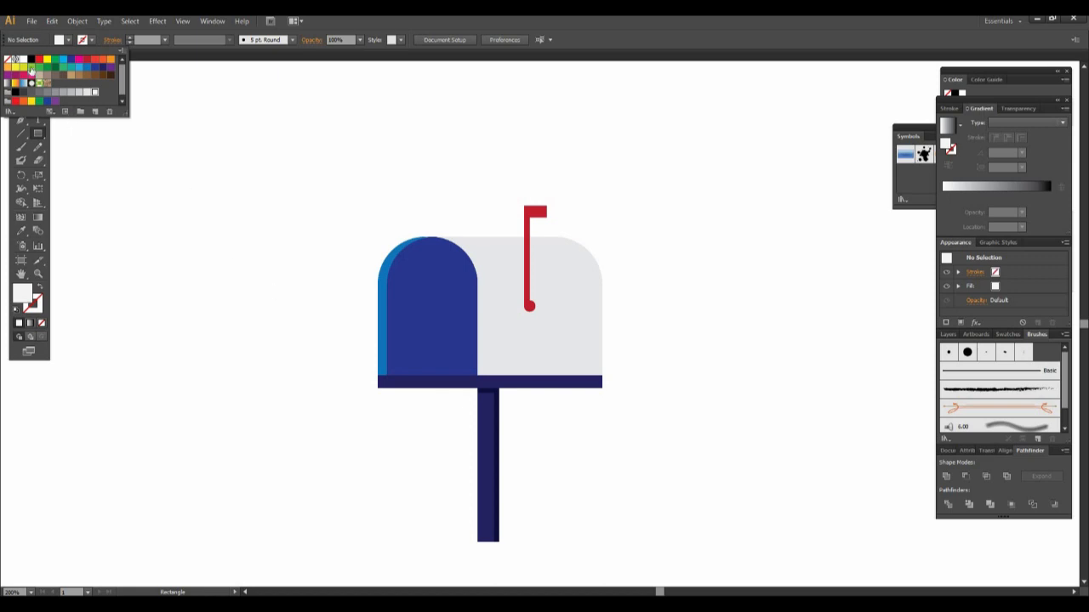
left_click(309, 361)
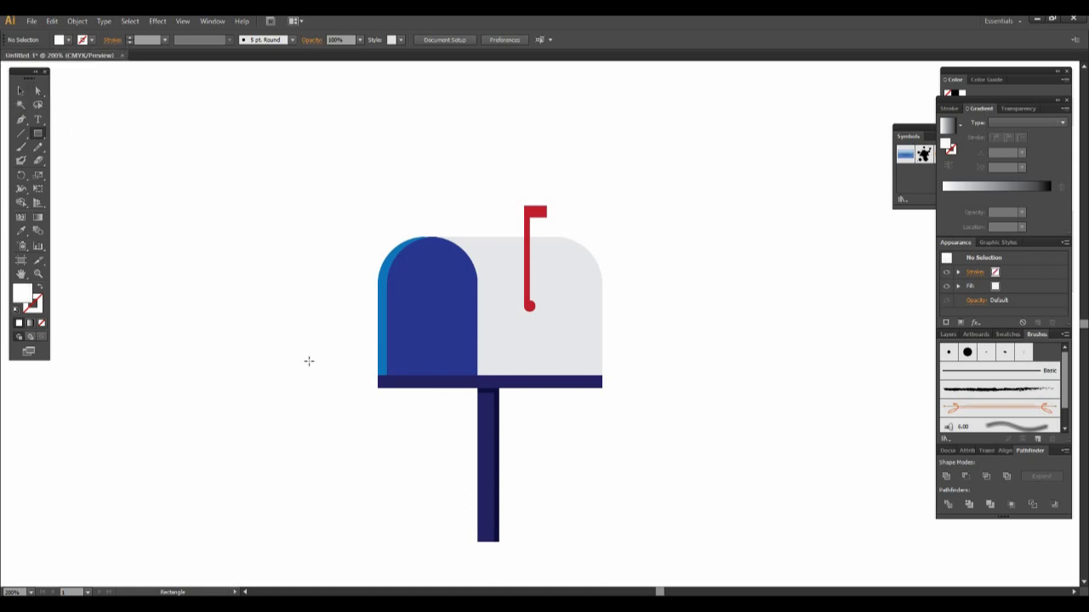
key("v")
left_click_drag(162, 223, 319, 431)
left_click(37, 134)
mouse_move(384, 318)
left_mouse_down()
mouse_move(438, 361)
mouse_move(467, 360)
left_mouse_up()
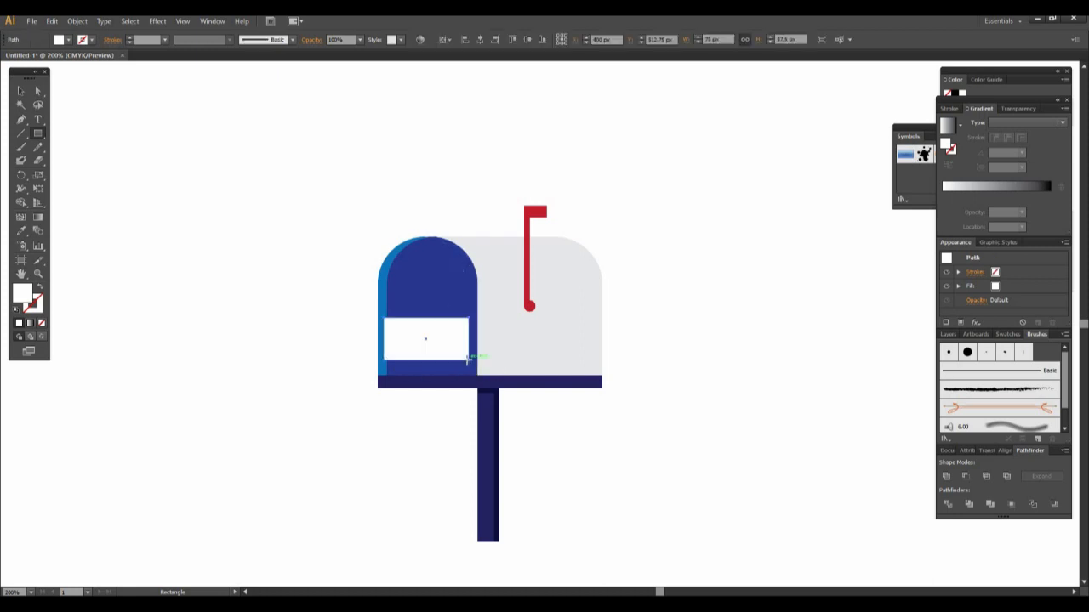
- Enlarge the white letter to about 83 px wide and 42.5 px high, reaching the door's right edge
left_click(474, 539)
left_click(23, 89)
left_click_drag(469, 338, 431, 311)
left_click(698, 379)
- Duplicate the white letter in place and narrow the copy to a strip about 6.5 px wide along its right edge
left_click(474, 345)
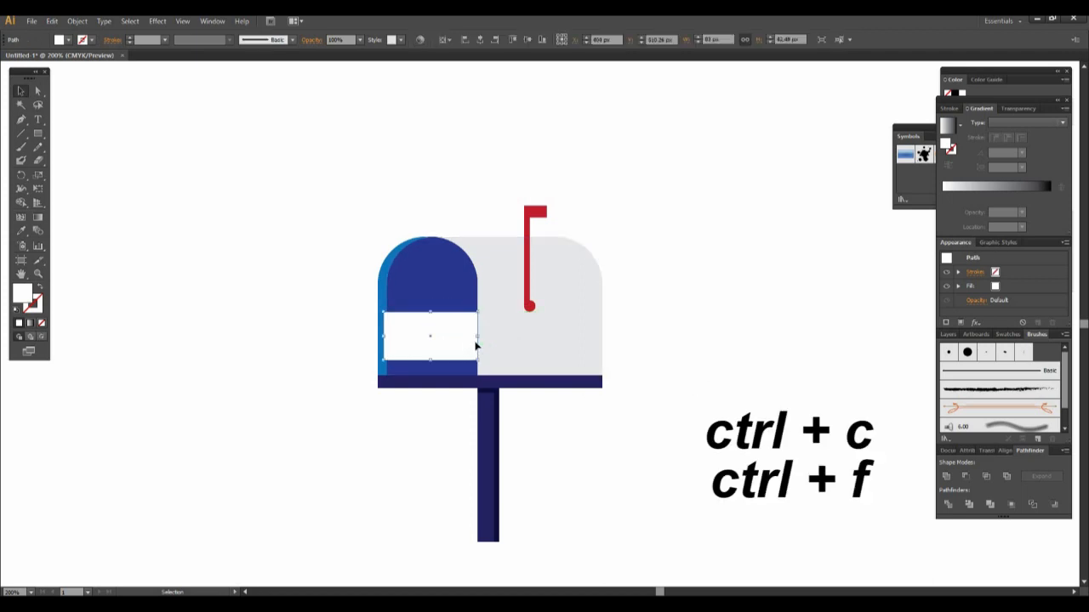
left_click_drag(479, 338, 477, 339)
key("a")
key("v")
left_click_drag(386, 343, 470, 349)
- Fill the narrow strip on the letter's right edge with a very light grey
left_click(68, 40)
left_click(93, 95)
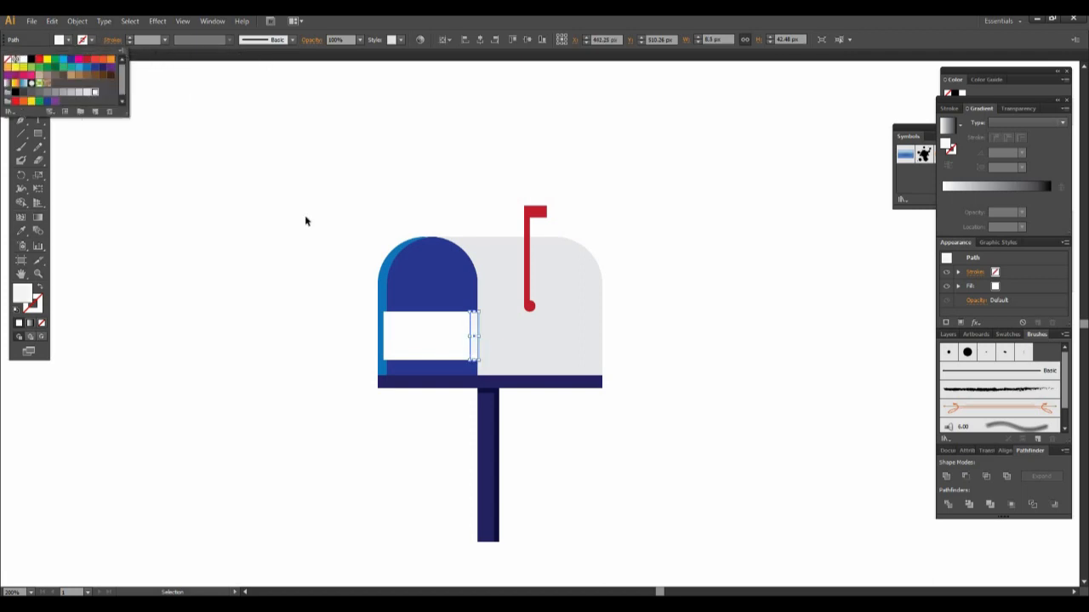
left_click(304, 218)
left_click(305, 217)
- Duplicate the light grey strip and reshape the copy into a bar about 23 px wide near the letter's upper-left corner
left_click(474, 353)
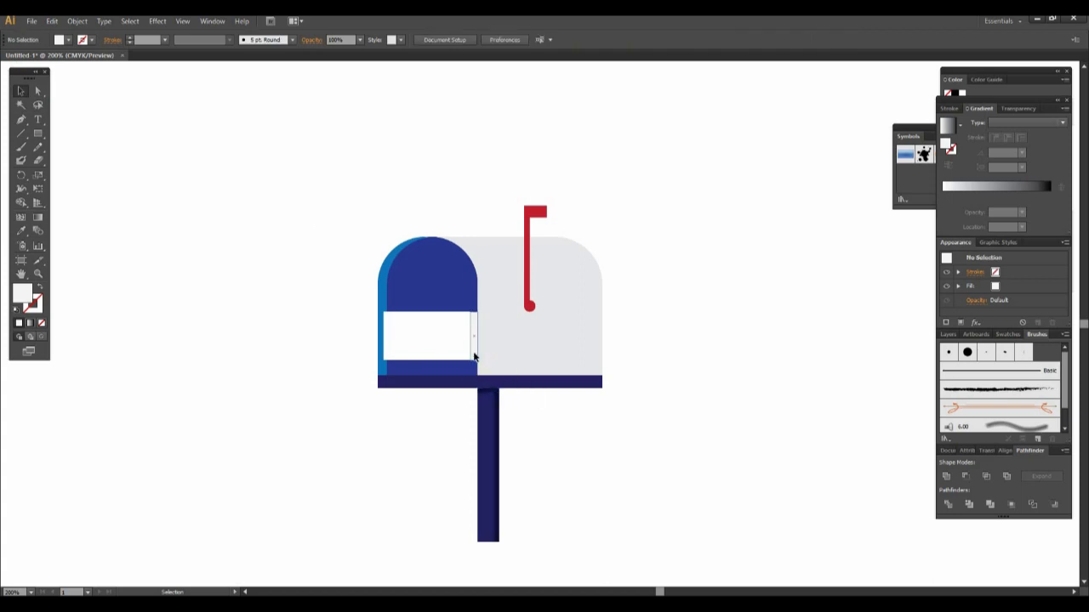
key("a")
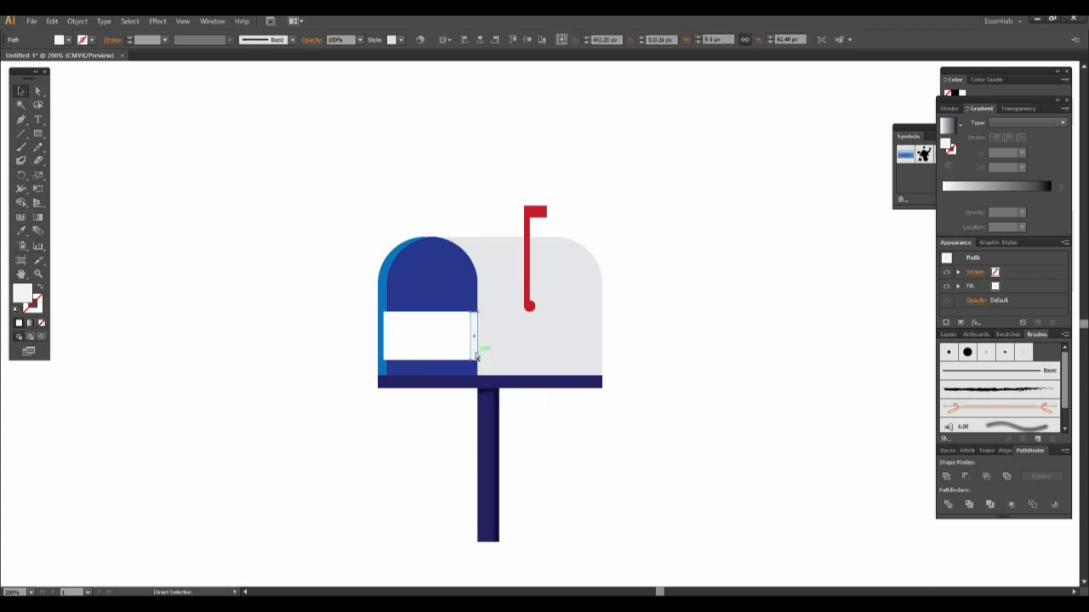
key("v")
left_click_drag(470, 336, 431, 318)
left_click_drag(432, 359, 418, 320)
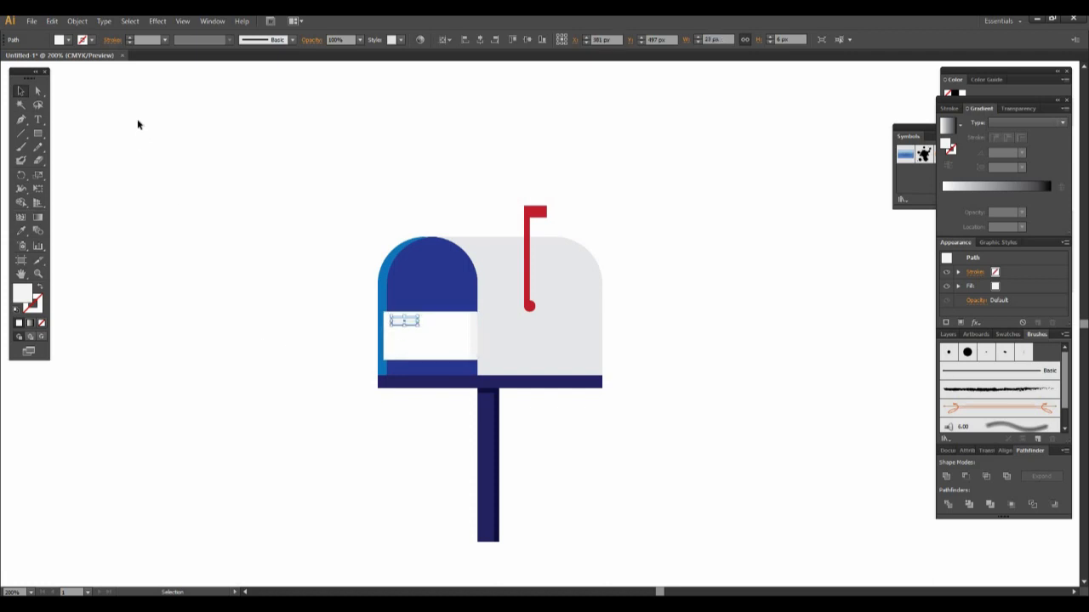
- Try a slightly darker light grey fill on the small bar in the letter's upper-left corner
left_click(70, 41)
left_click(86, 92)
left_click(191, 262)
left_click(216, 331)
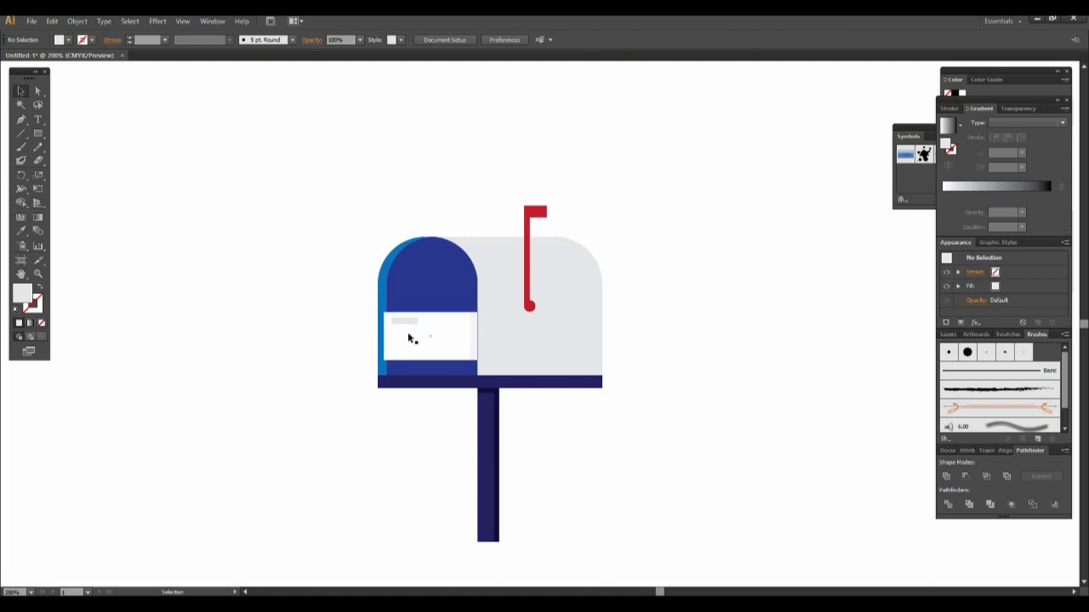
- Fill the small bar in the letter's upper-left corner with a medium grey
left_click(404, 320)
left_click(69, 41)
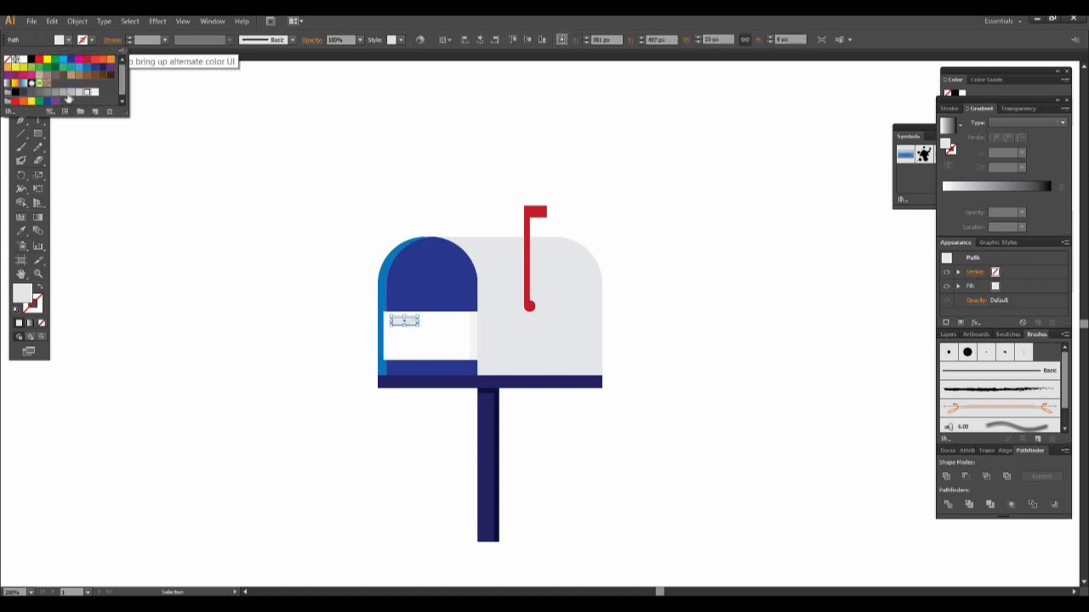
left_click(86, 92)
left_click(173, 270)
left_click(328, 318)
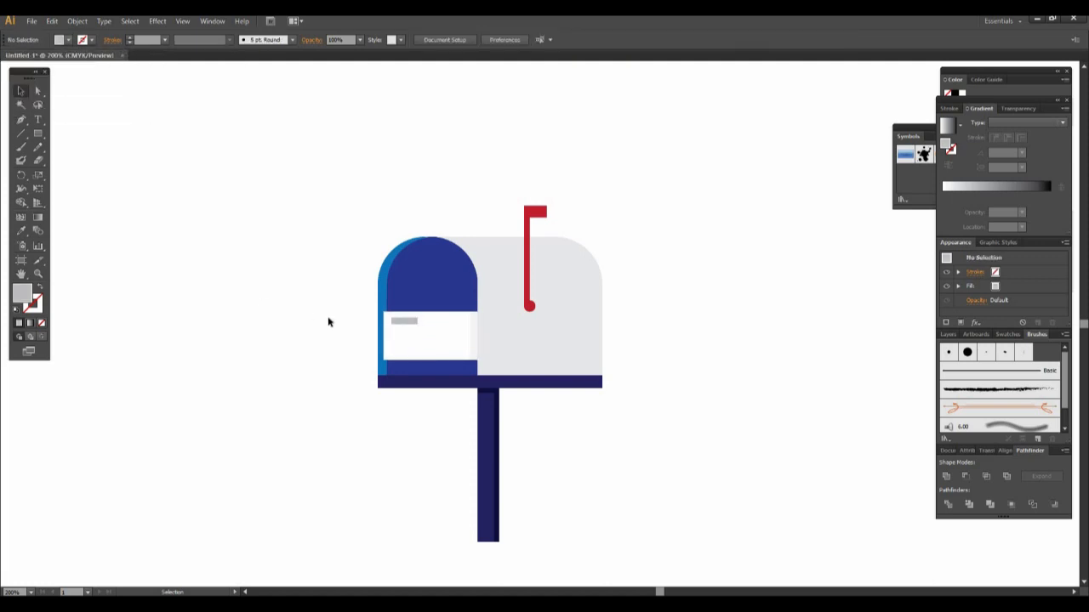
- Thin the grey bar to about 3.75 px high and place a copy about 16 px wide to its right
left_click(405, 321)
left_click_drag(405, 325, 441, 324)
left_click(249, 337)
left_click(408, 320)
key("Down")
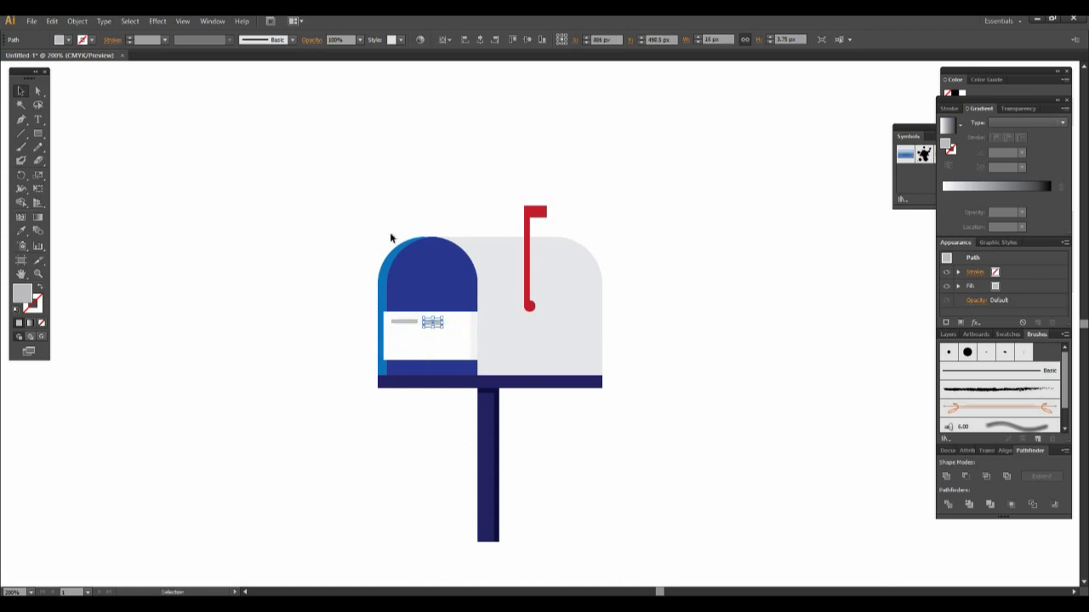
- Shorten the second grey bar and copy it to the right as a third bar in the letter's top row
left_click(296, 295)
left_click(428, 323)
left_click_drag(441, 321, 446, 322)
- Align the three grey bars in the letter's top row by their vertical centers
left_click(406, 323, "shift")
left_click(432, 322, "shift")
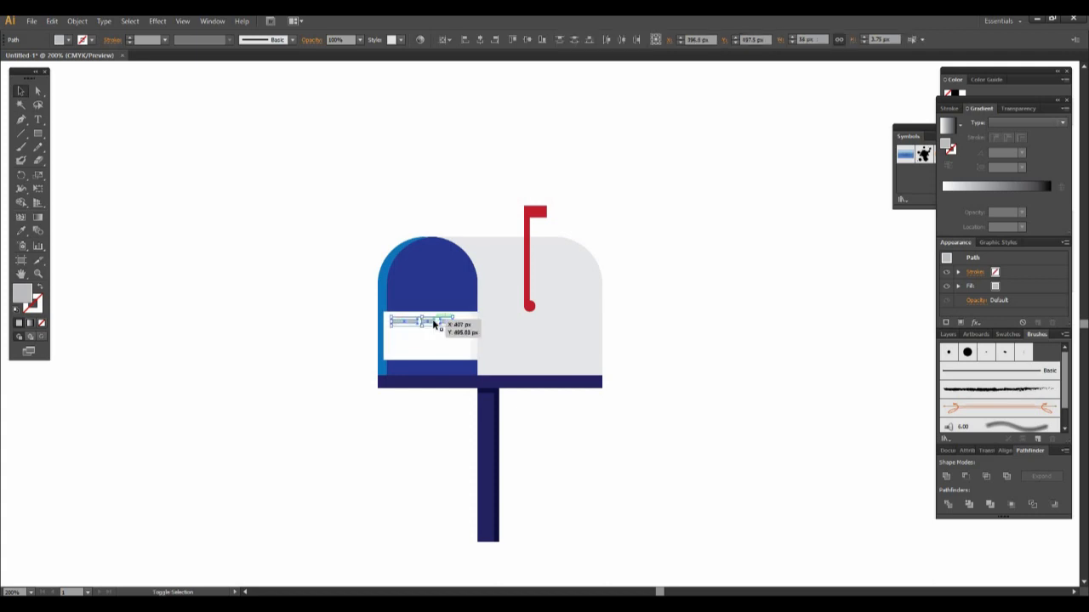
left_click(530, 42)
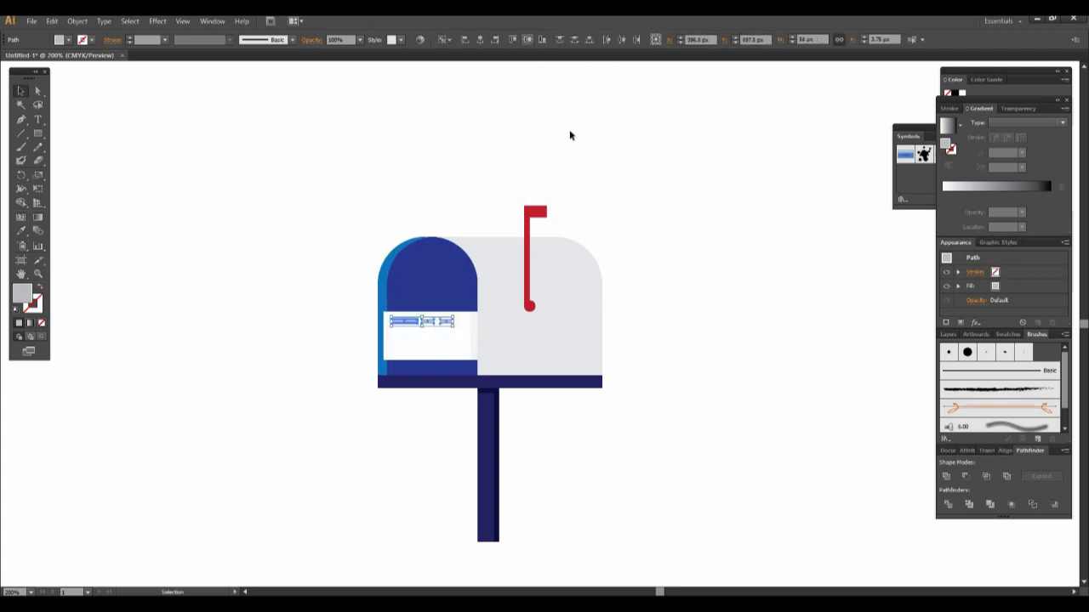
left_click(640, 230)
- Copy the first grey bar to make a longer second text line and another line in the letter's lower-right corner
left_click(396, 322)
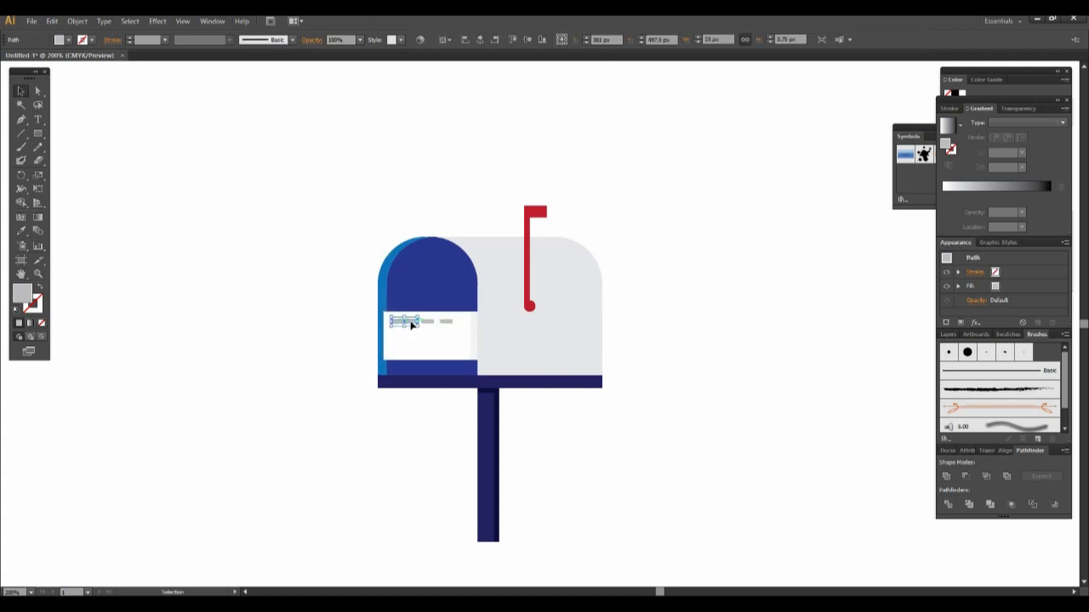
left_click_drag(412, 324, 423, 355)
left_click(664, 380)
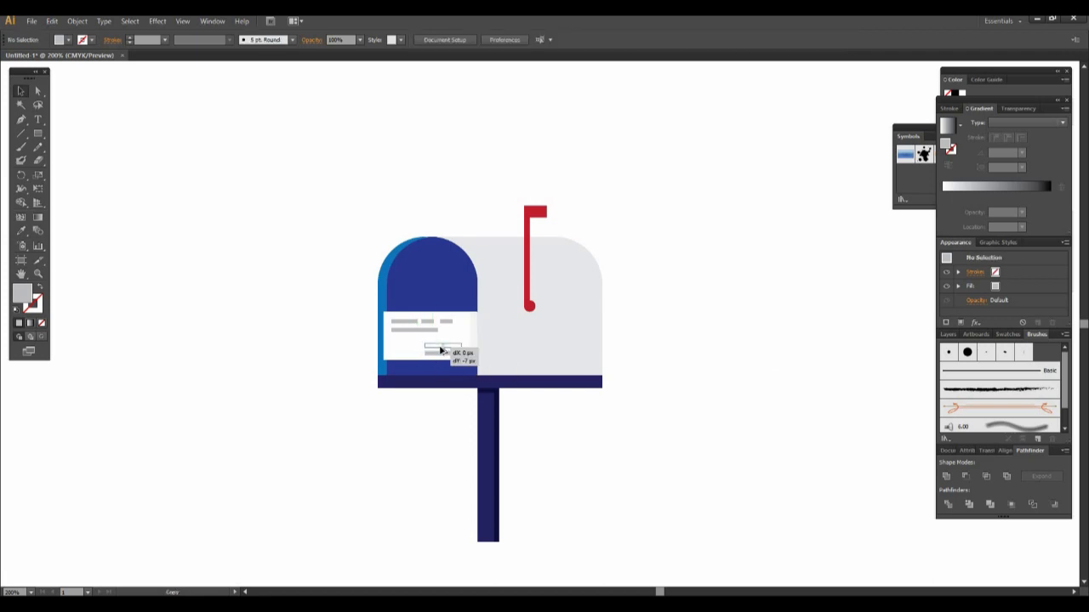
- Copy the lower-right bar just above itself and shorten the copy to about 18.5 px, keeping the right ends flush
left_click(437, 358)
left_click_drag(424, 346, 440, 346)
left_click(633, 383)
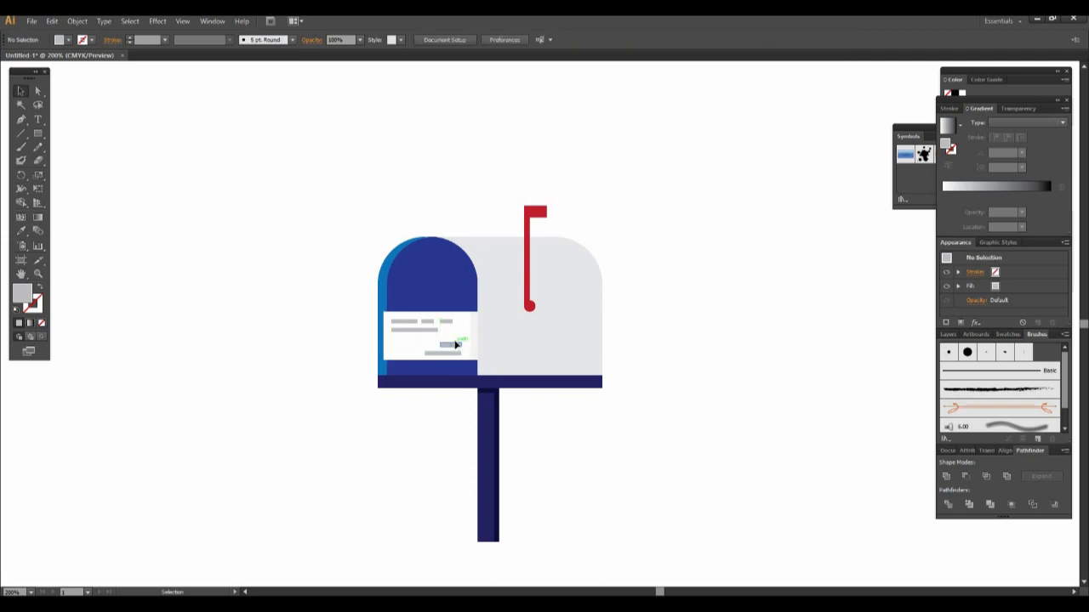
- Move the two grey bars in the letter's lower-right corner slightly down
left_click(457, 345)
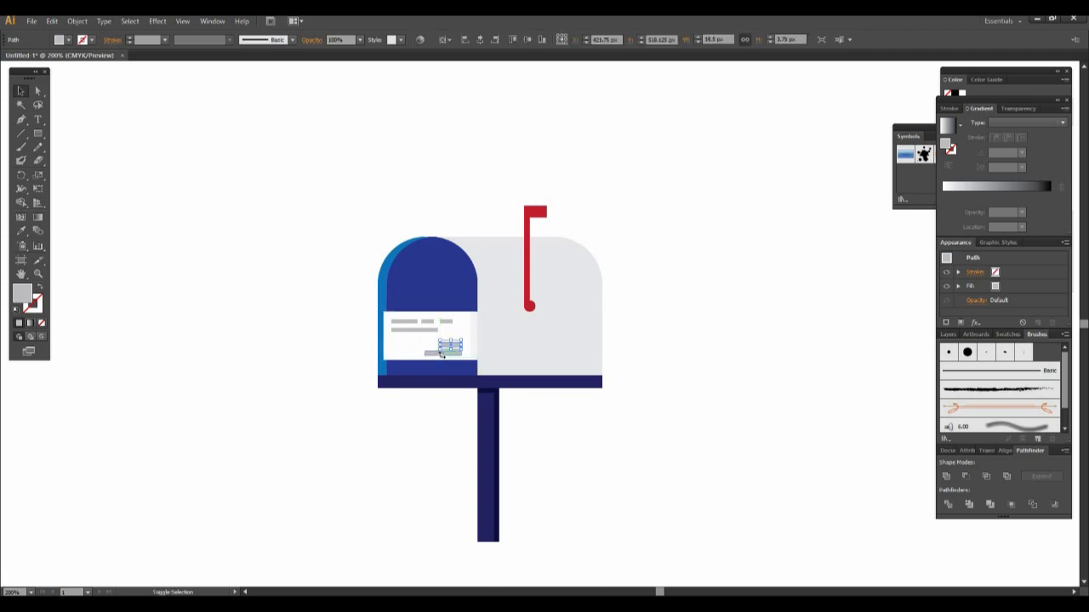
left_click(447, 350)
left_click(445, 343, "shift")
left_click(445, 344)
left_click(696, 282)
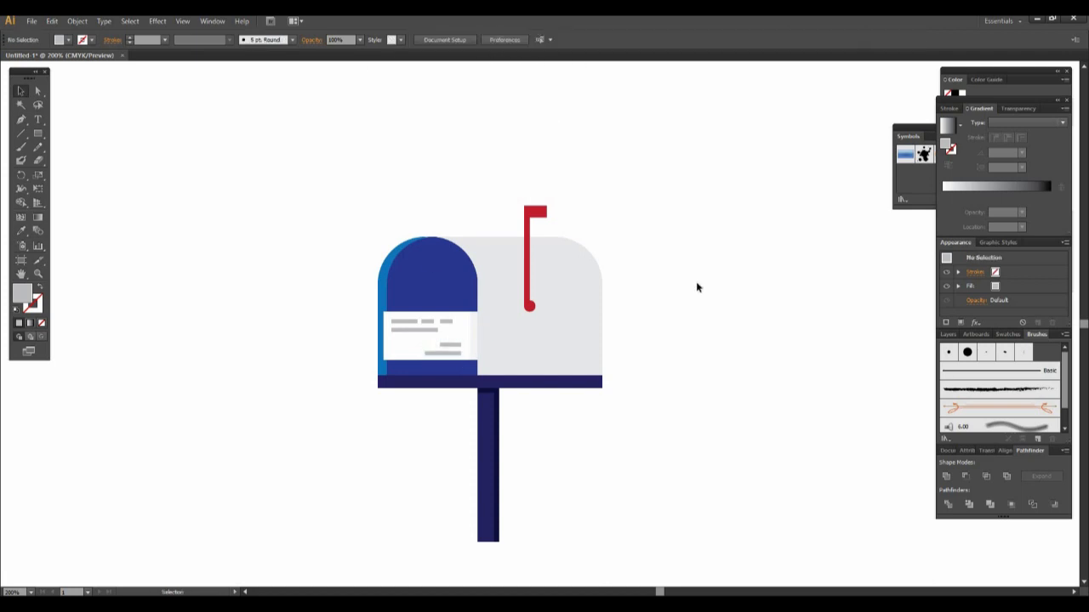
left_click(448, 346)
left_click(834, 354)
left_click(452, 355)
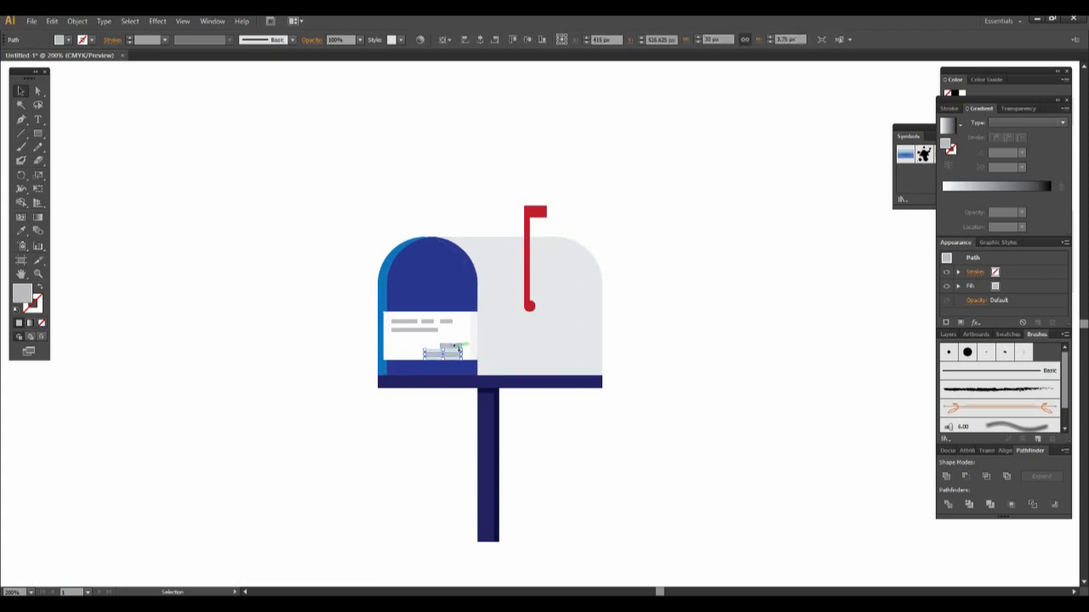
left_click(749, 426)
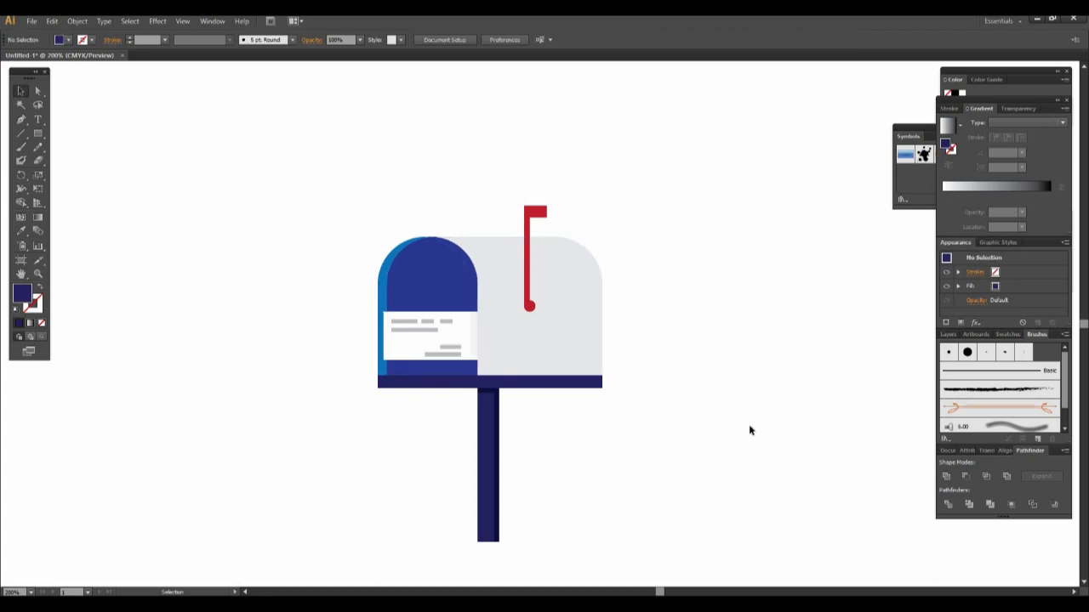
- Draw a rectangle about 110 by 56 px over the lower half of the mailbox's light grey body, ending at the base strip
left_click(37, 133)
left_click_drag(477, 311, 602, 375)
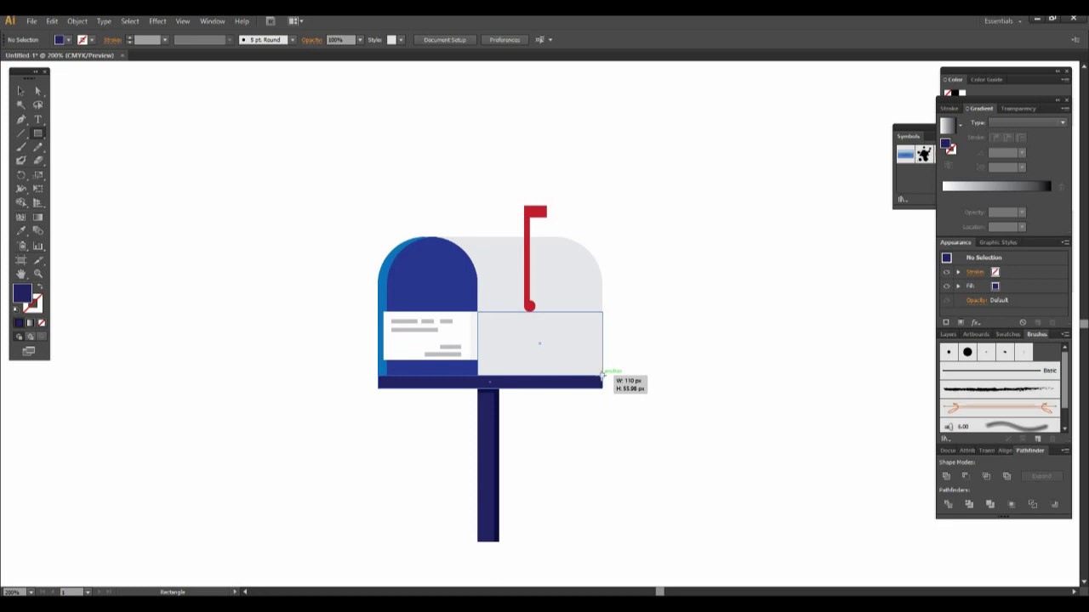
left_click_drag(602, 375, 602, 375)
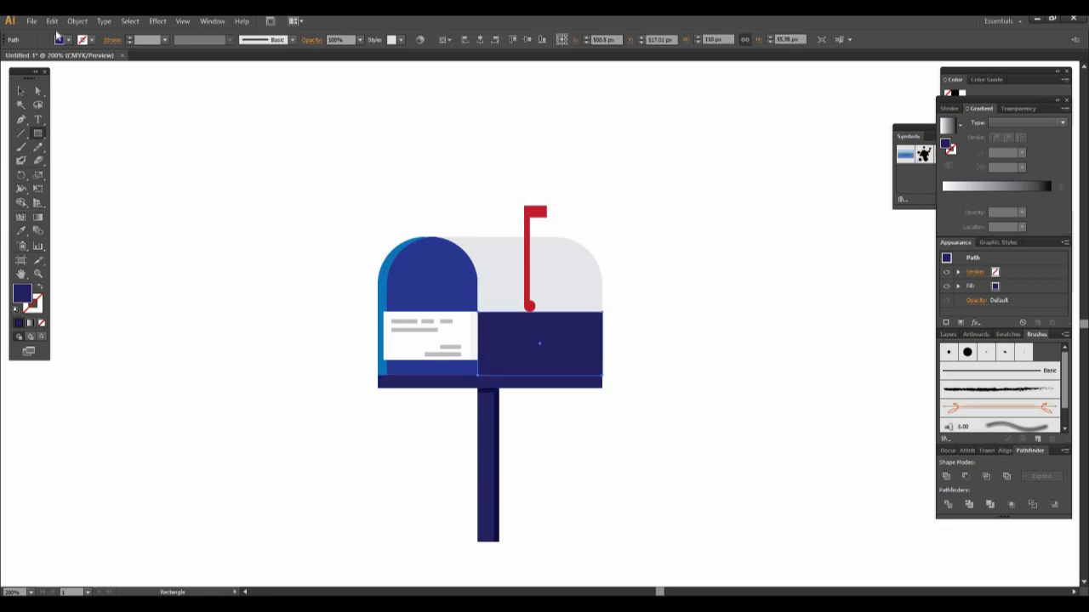
- Fill the rectangle on the lower body with white
left_click(68, 40)
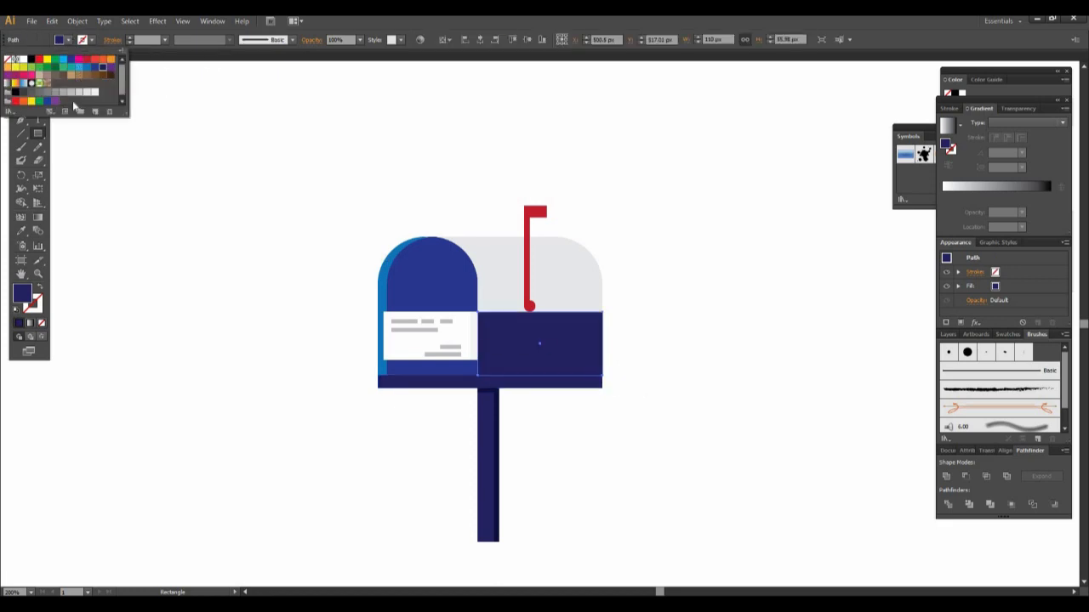
left_click(89, 95)
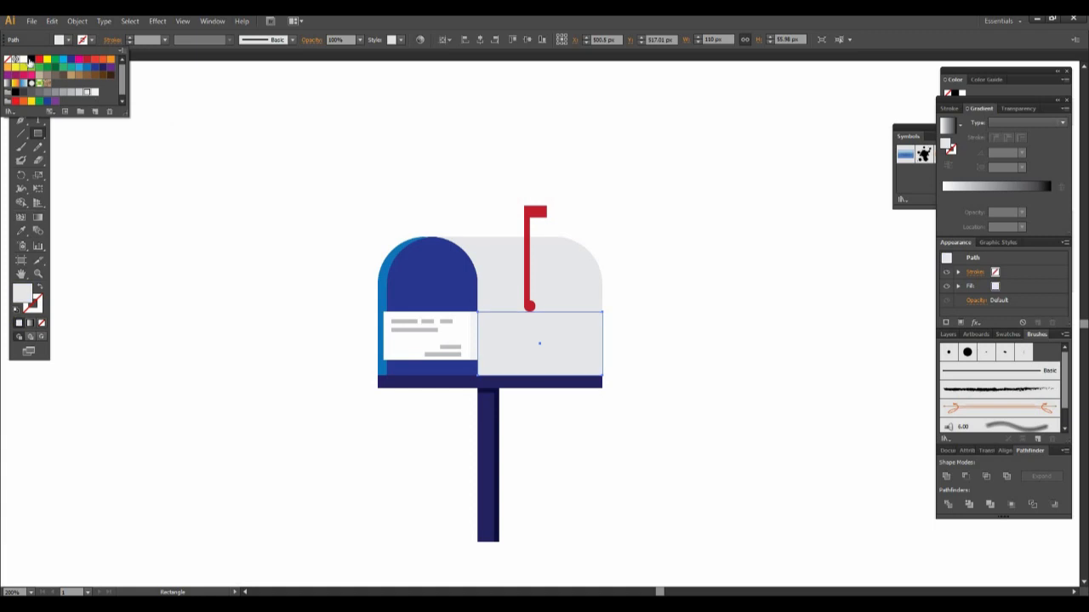
left_click(25, 61)
key("Escape")
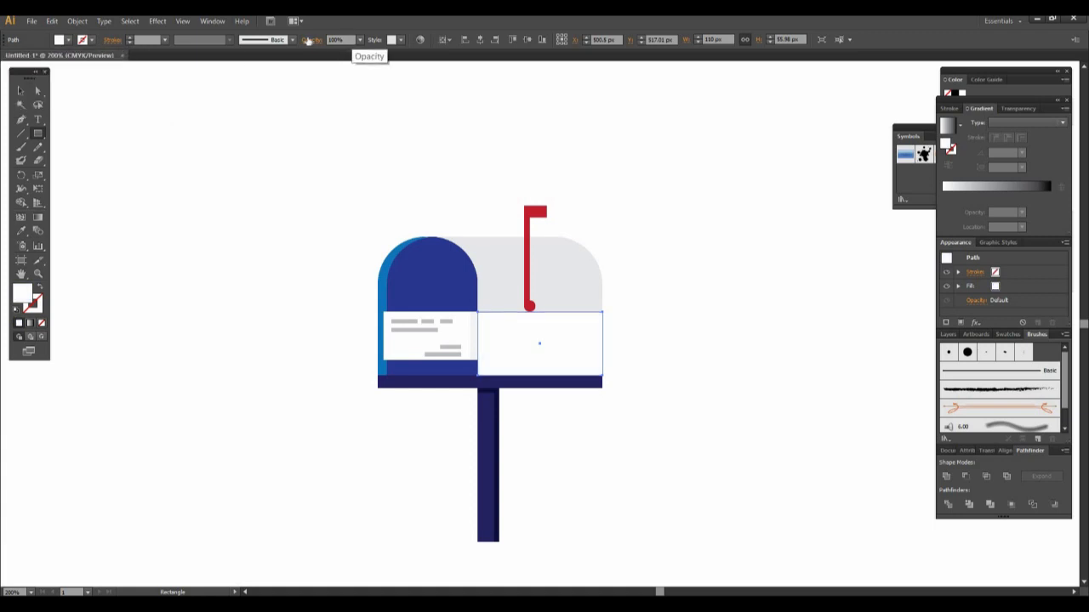
- Set the opacity of the lower-body rectangle to 50% and deselect it
left_click_drag(344, 41, 317, 42)
type("50")
key("Return")
left_click(20, 90)
left_click(323, 136)
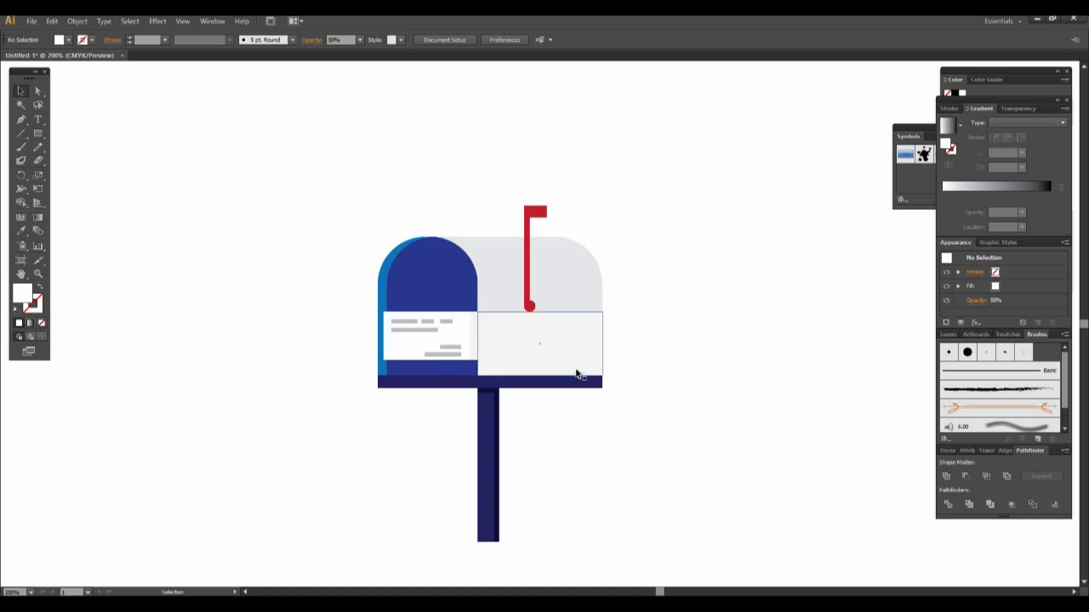
- Change the lower-body rectangle's fill to the grey swatch C=0 M=0 Y=0 K=30
left_click(551, 371)
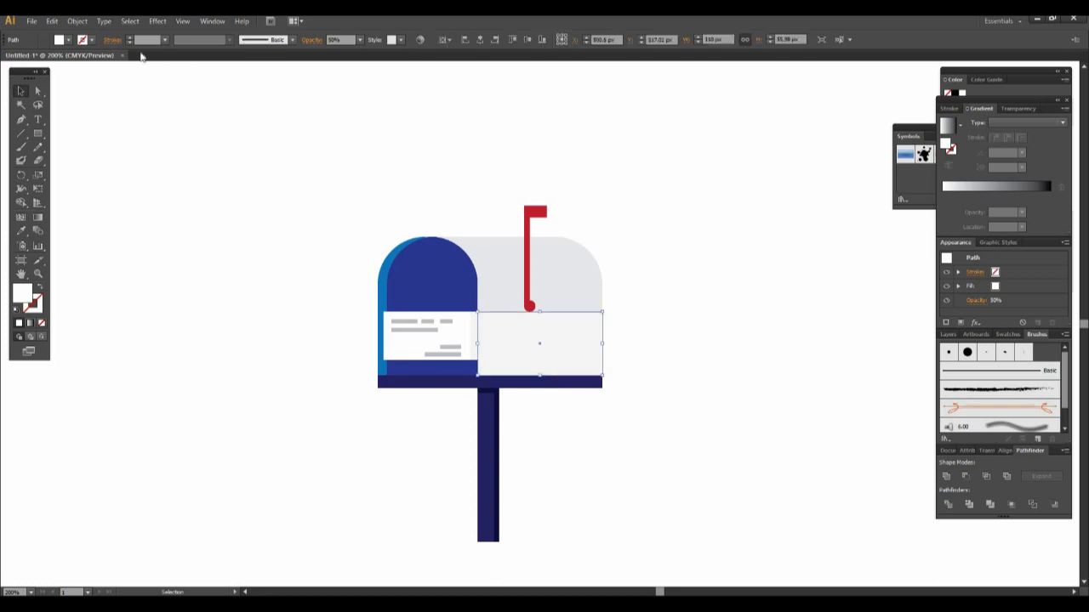
left_click(68, 40)
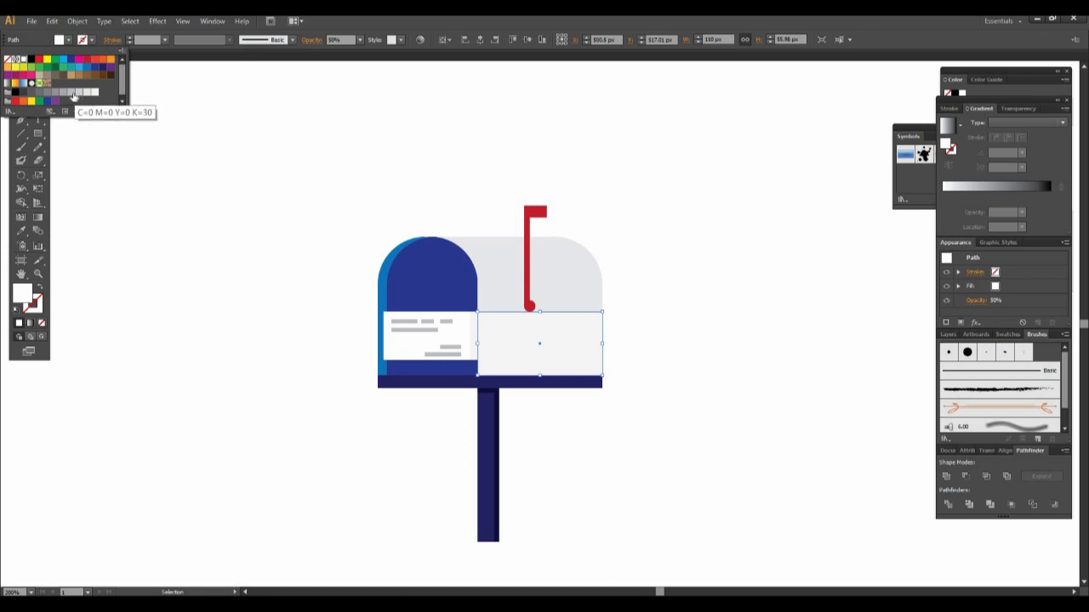
left_click(72, 91)
left_click(680, 345)
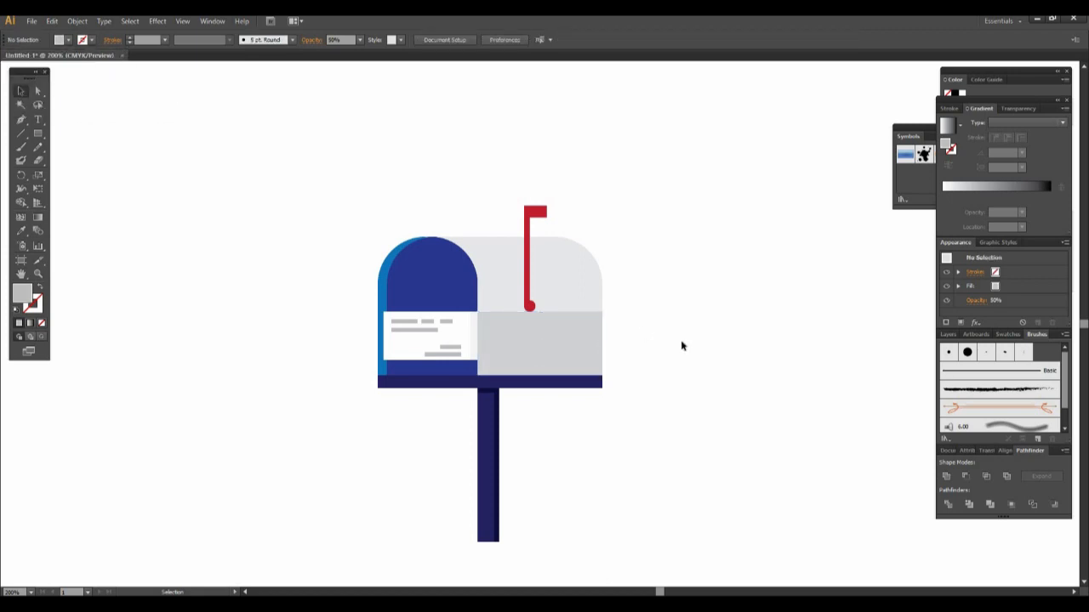
- Shorten the grey shading rectangle by lowering its top edge slightly below the red flag's round base, keeping its bottom edge in place
left_click(554, 340)
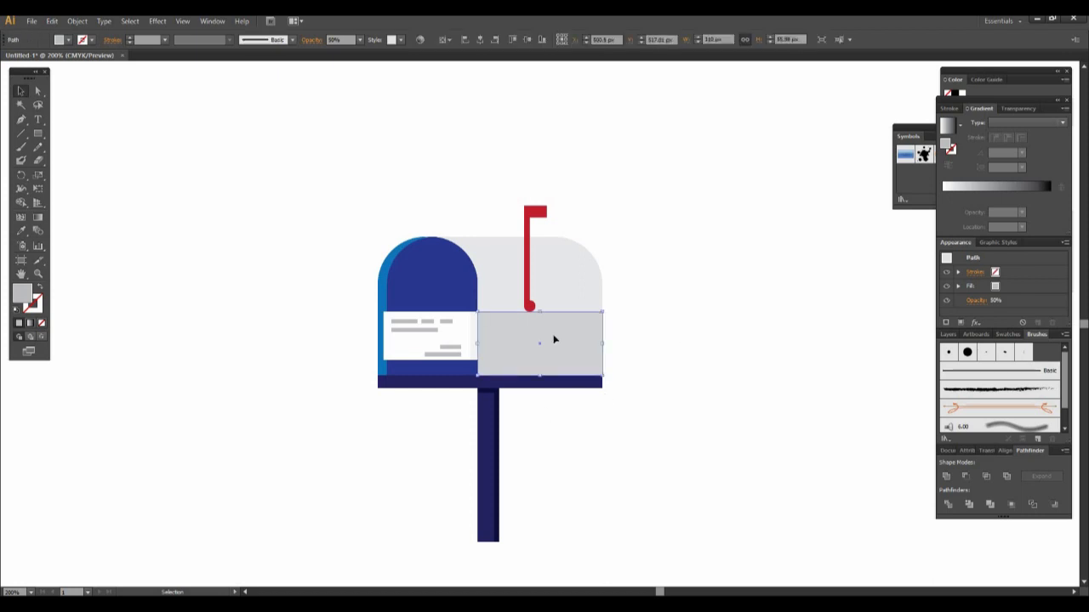
left_click_drag(540, 312, 541, 332)
left_click(718, 352)
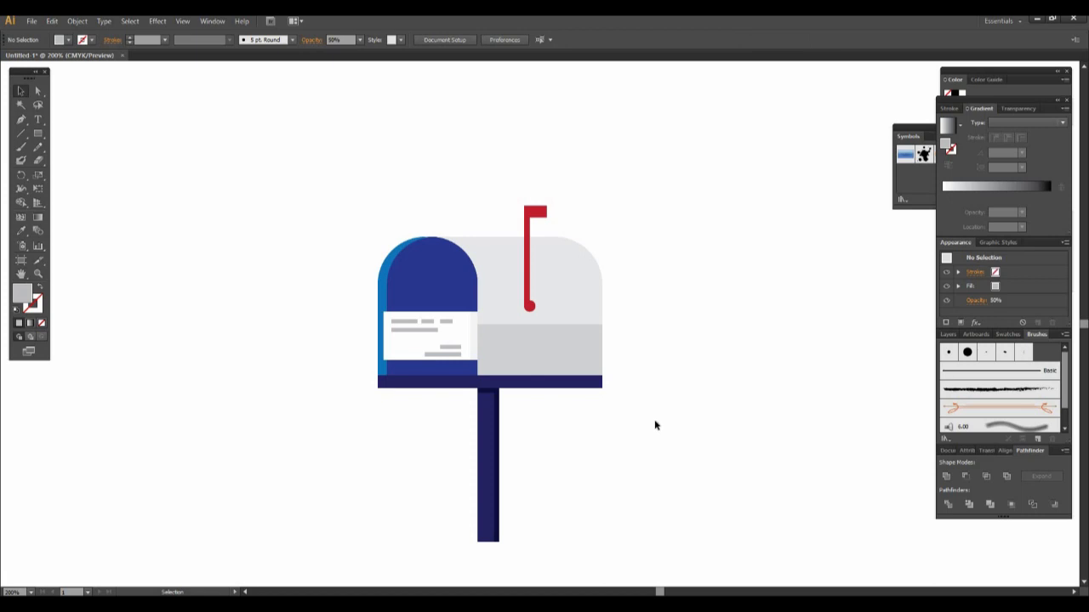